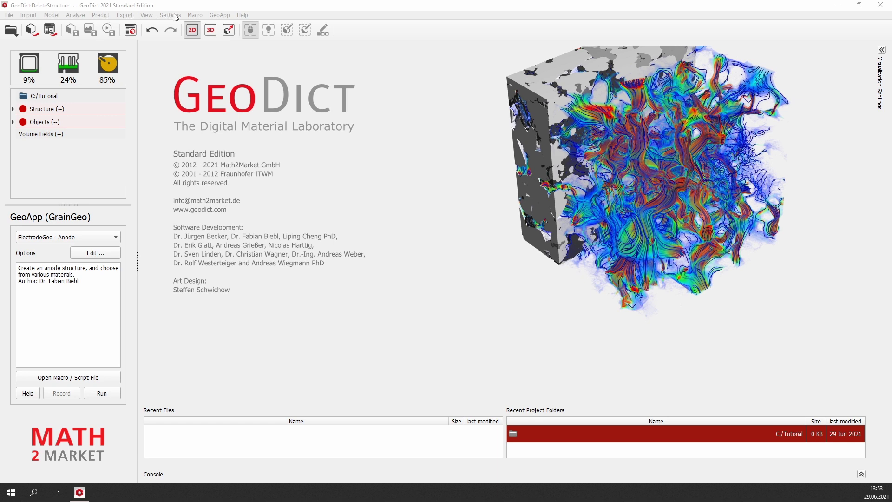
Step: Choose the ElectrodeGeo - Anode app from the GrainGeo GeoApps and open its parameters
left_click(226, 18)
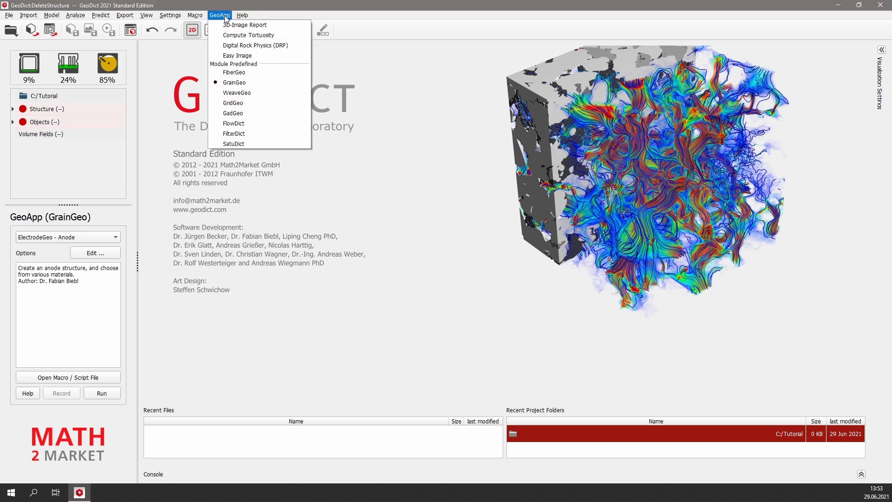
left_click(255, 83)
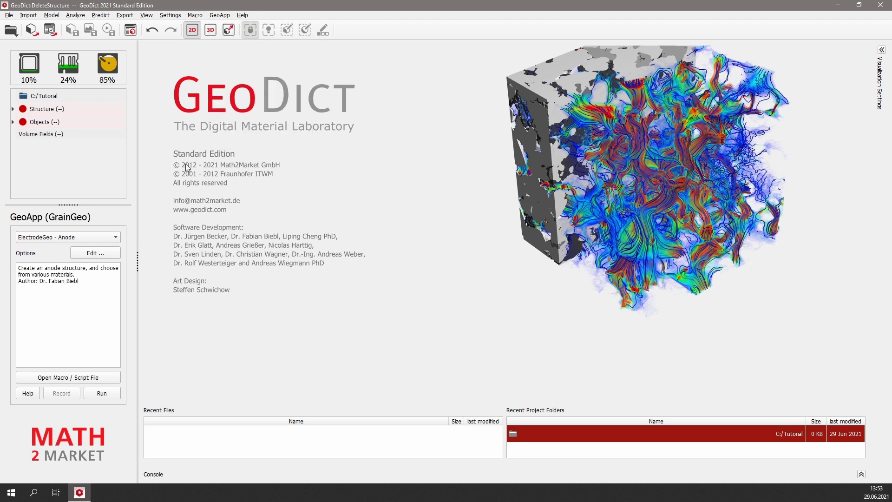
left_click(114, 237)
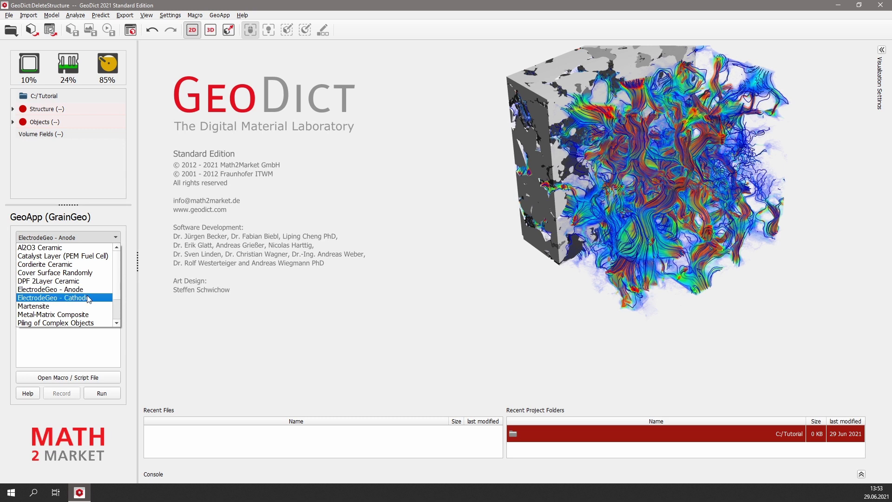
left_click(93, 290)
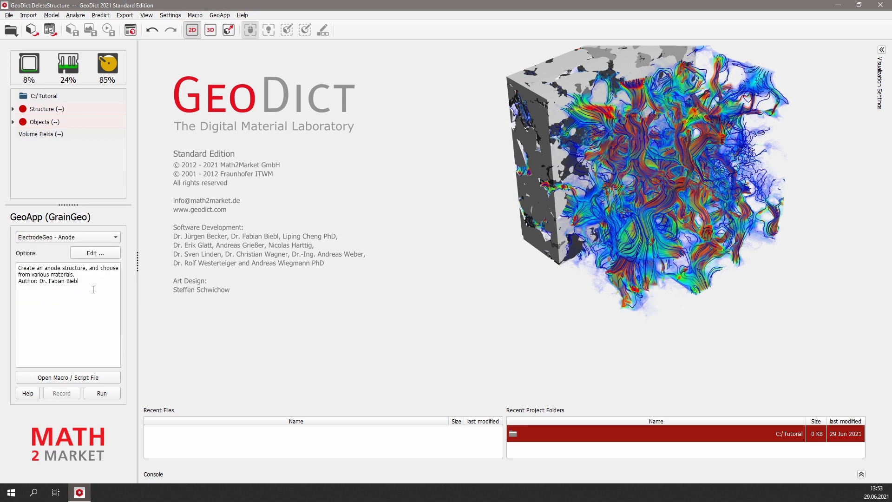
left_click(116, 256)
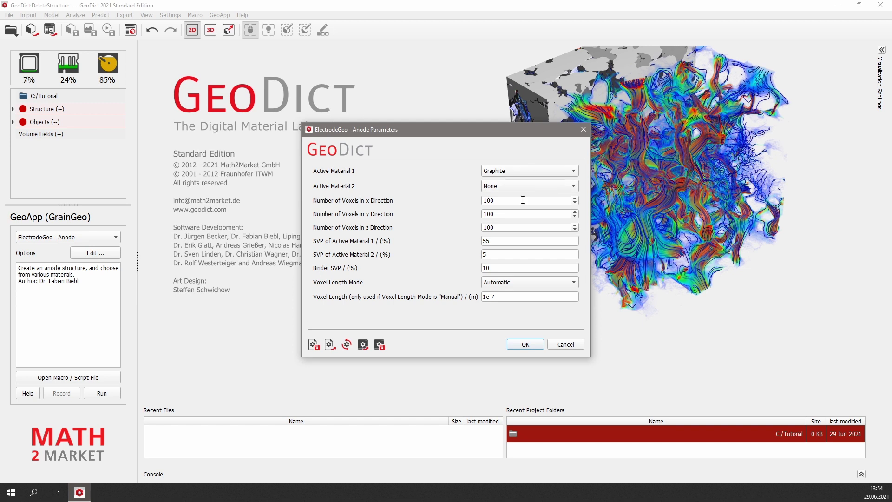
Step: Set the anode's binder SVP to 4.5%, the voxel-length mode to Manual and the voxel length to 5e-7 m, and accept the parameters
left_click_drag(504, 201, 467, 236)
key("Tab")
left_click_drag(515, 267, 473, 276)
type("4.5")
left_click(574, 282)
left_click(528, 296)
left_click(483, 297)
type("5")
left_click(540, 348)
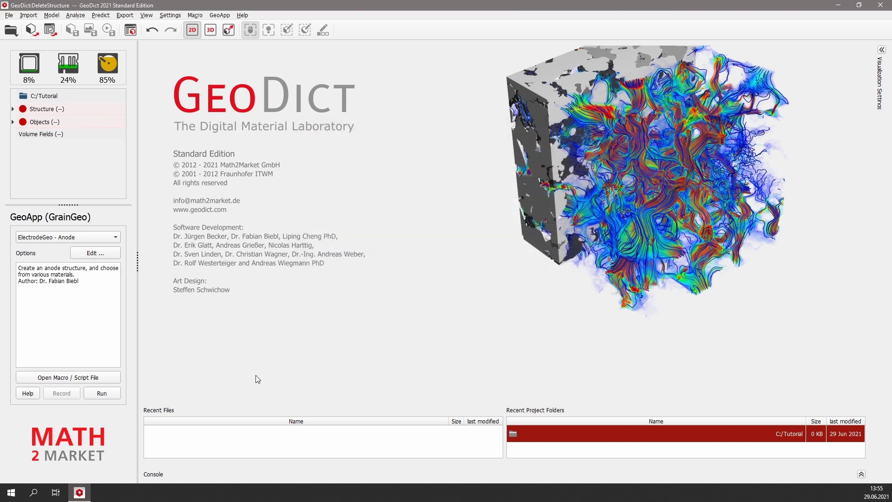
Step: Generate the graphite anode structure and browse through its 2D slices along the X direction
left_click(114, 393)
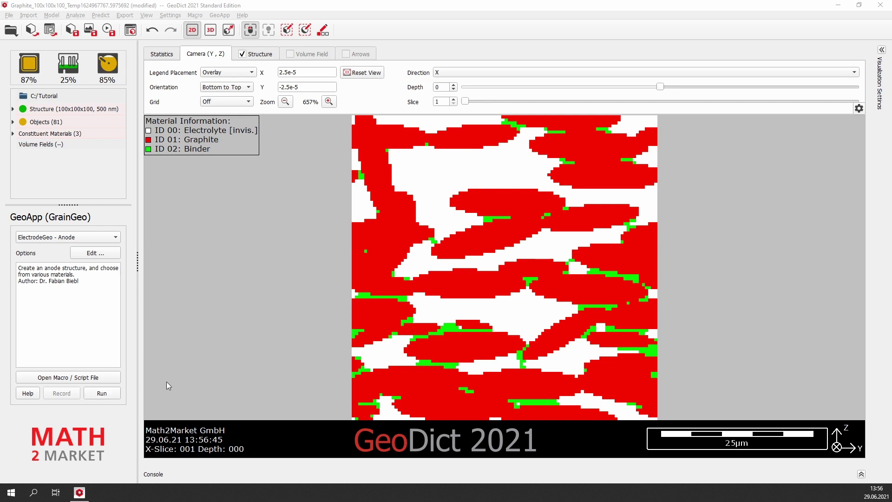
scroll(557, 277, "down", 1)
scroll(556, 275, "down", 12)
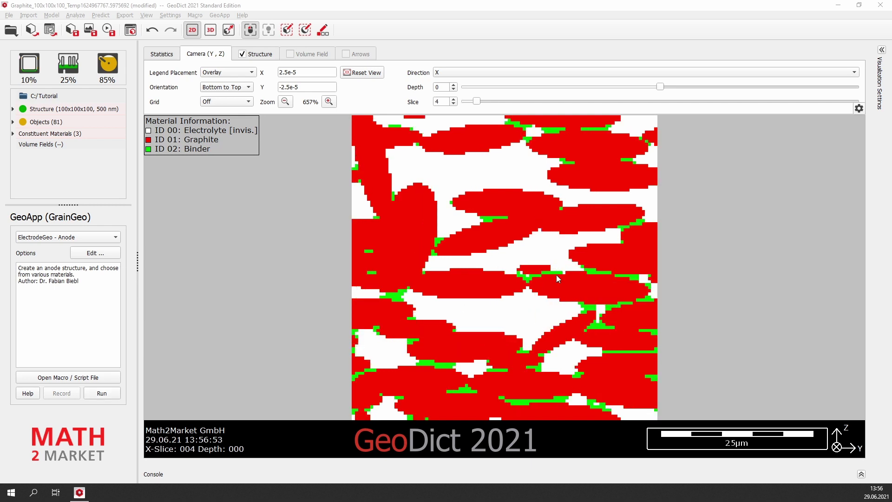
scroll(556, 275, "down", 9)
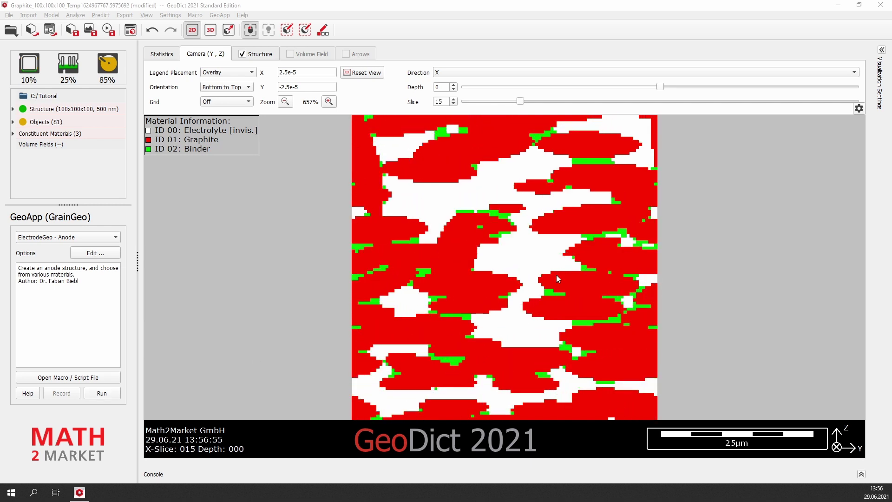
Step: Show the anode structure in 3D and rotate it to inspect its top and side faces
left_click(211, 30)
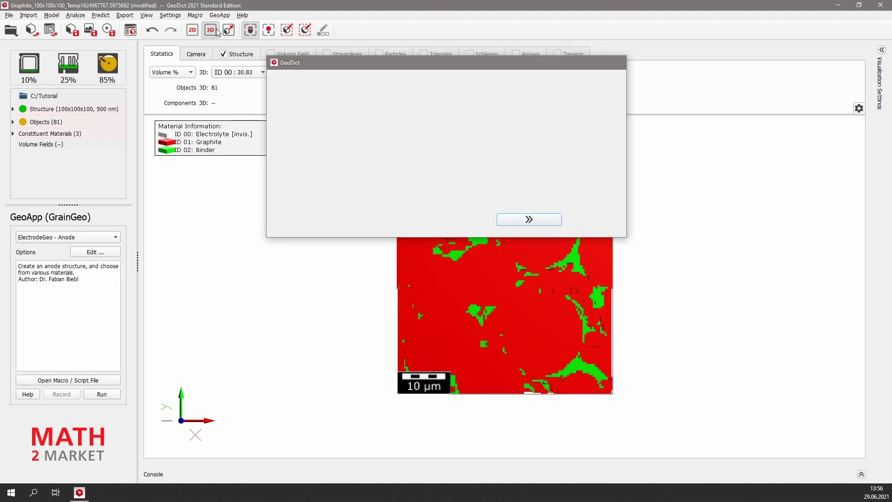
left_click_drag(460, 371, 407, 211)
left_click_drag(577, 335, 559, 325)
left_click_drag(630, 324, 693, 344)
left_click_drag(488, 302, 450, 266)
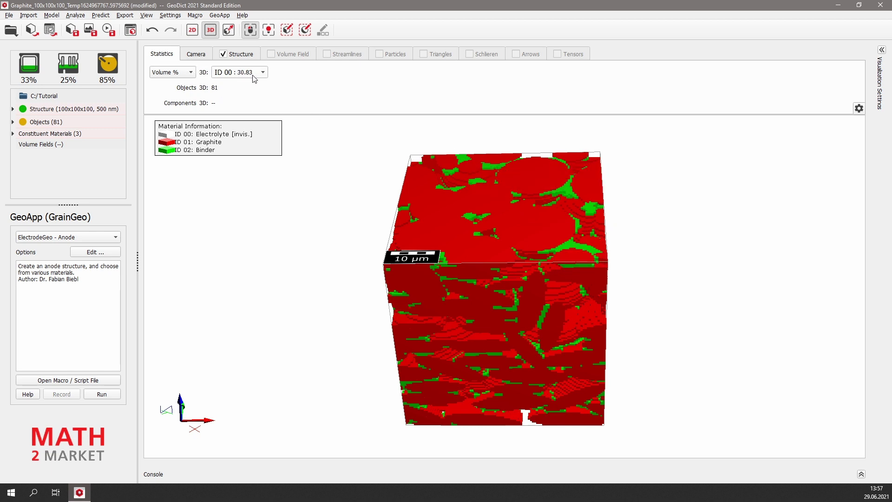
Step: Save the anode structure as Anode.gdt in the Tutorial project folder
left_click(9, 15)
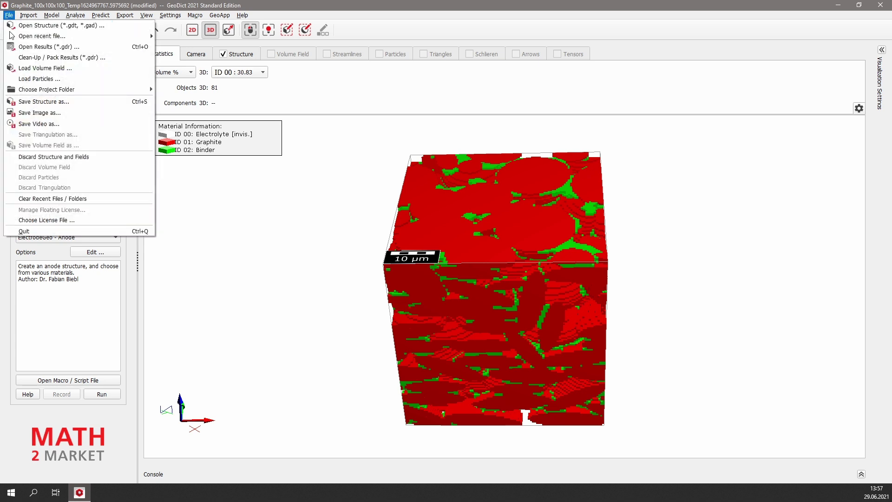
left_click(94, 101)
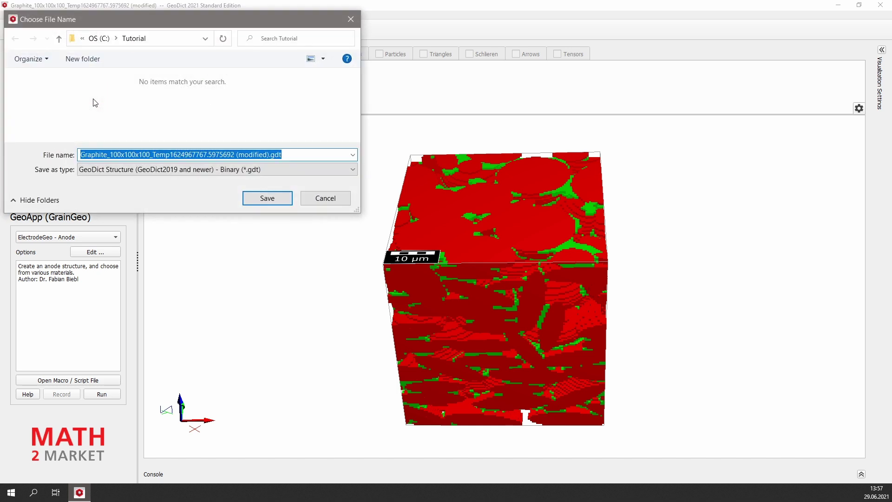
type("Anod")
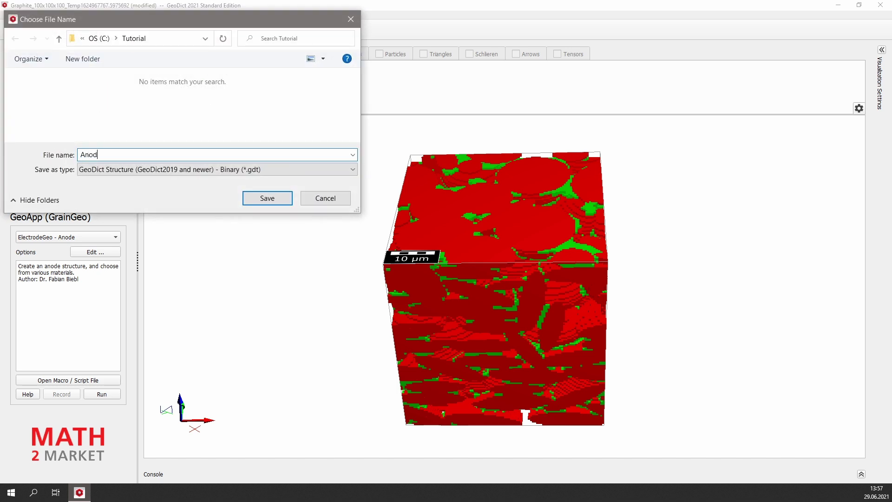
type("e.gdt")
left_click(288, 200)
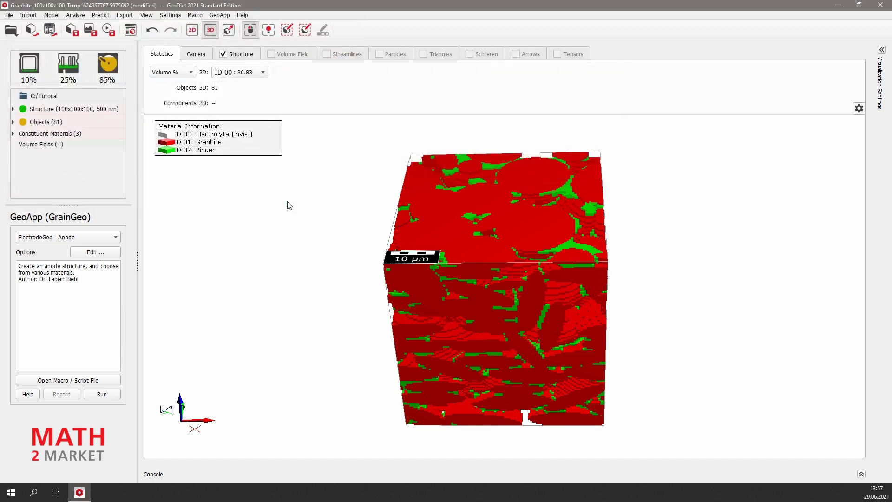
Step: Switch to the ElectrodeGeo - Cathode app and set Active Material 1 to NMC and Active Material 2 to None
left_click(109, 238)
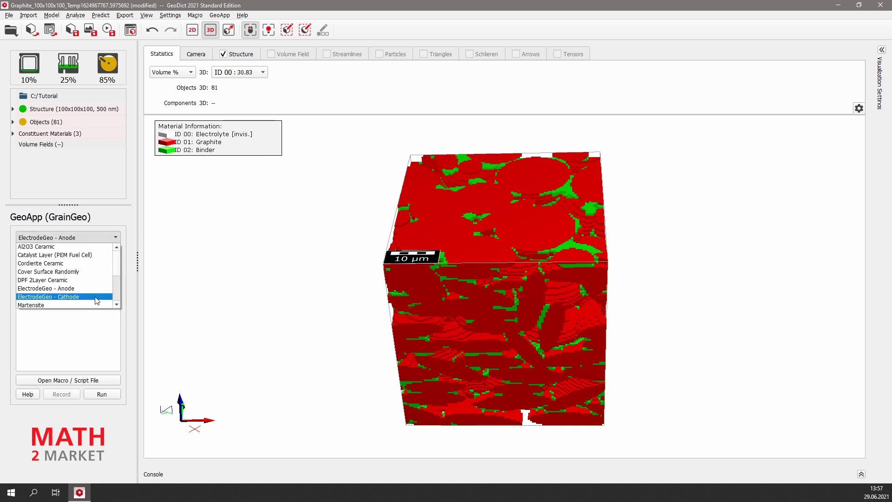
left_click(96, 297)
left_click(110, 252)
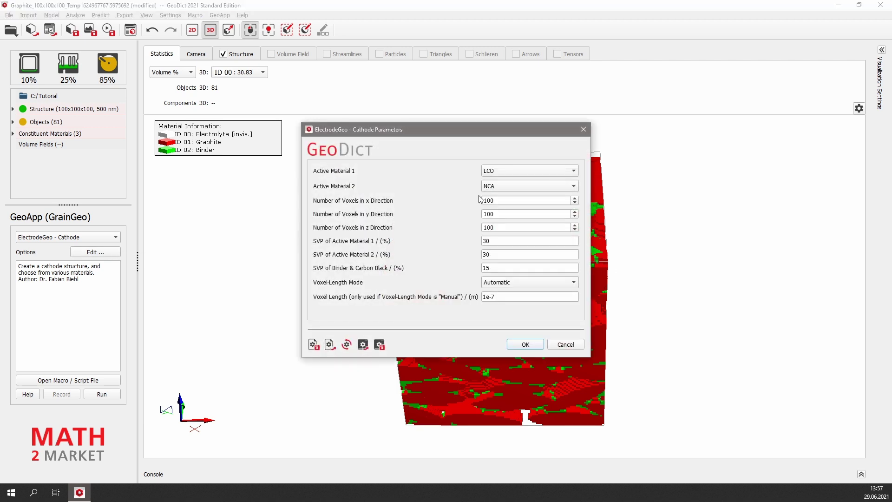
left_click(503, 172)
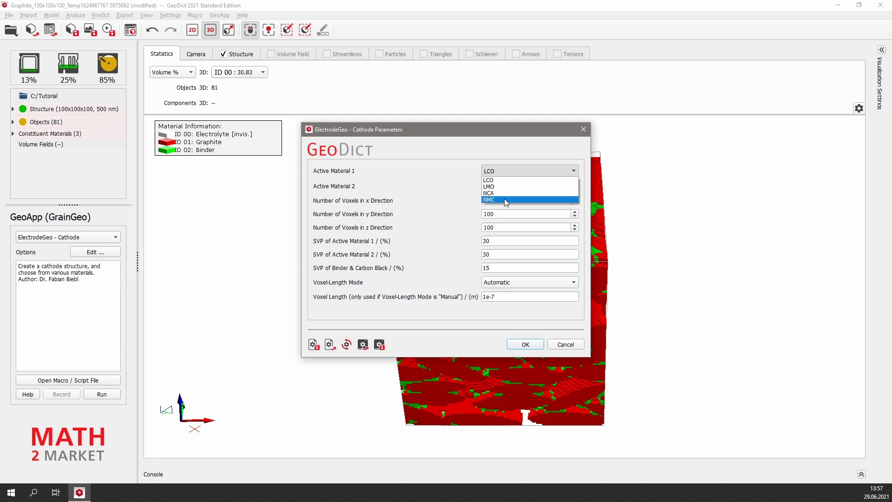
left_click(504, 199)
left_click(510, 192)
left_click(508, 199)
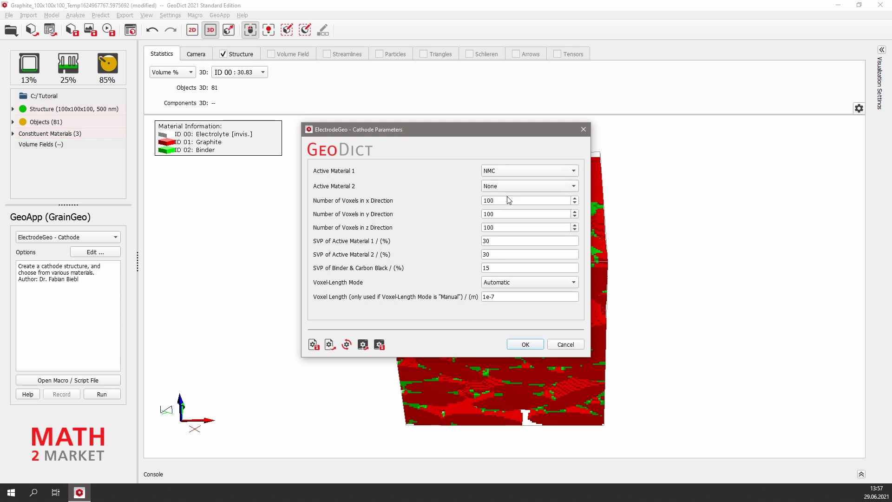
Step: Set the cathode's SVP of Active Material 1 to 60% and its SVP of Binder & Carbon Black to 10%
left_click(507, 200)
double_click(501, 214)
key("Tab")
double_click(495, 243)
type("60")
double_click(507, 266)
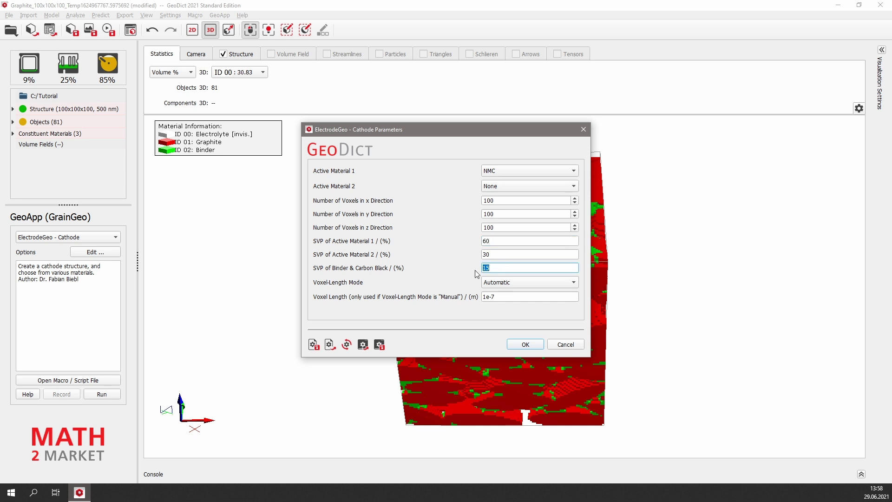
type("10")
Step: Set the cathode's voxel-length mode to Manual with a voxel length of 500 nm, and accept the parameters
left_click(550, 282)
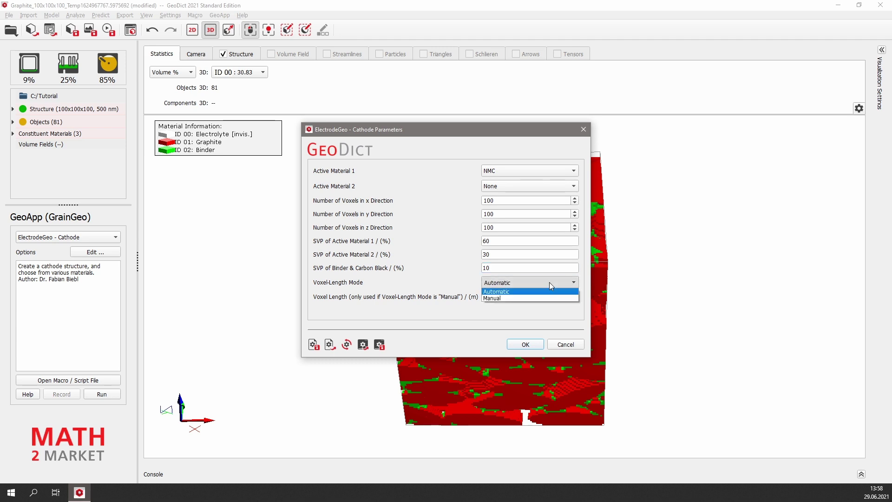
left_click(530, 297)
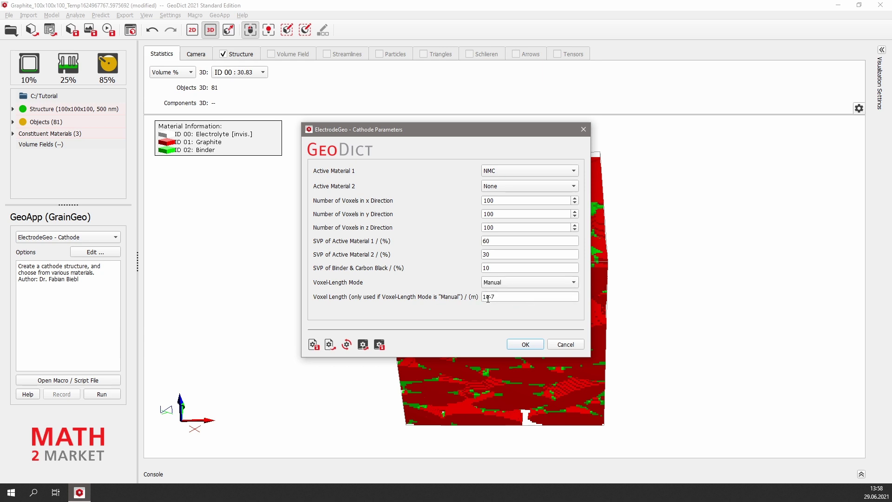
left_click_drag(488, 298, 474, 304)
left_click(541, 347)
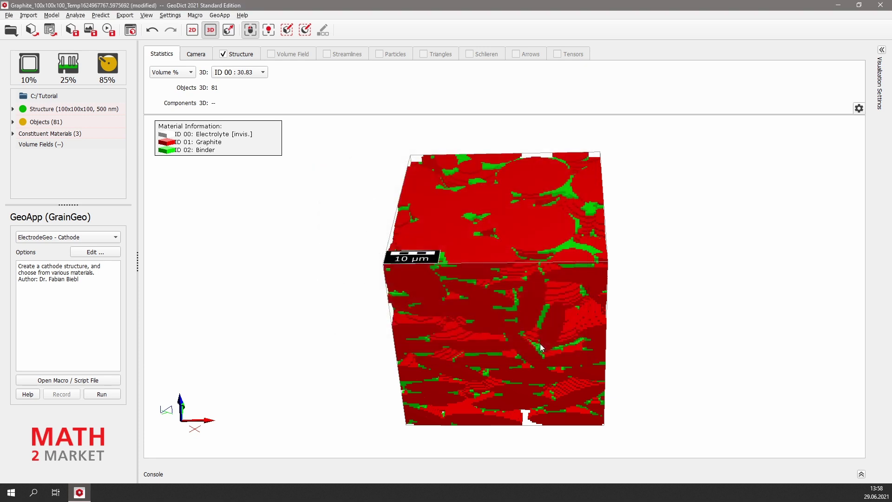
Step: Generate the cathode structure and rotate it in 3D to inspect a corner view
left_click(115, 397)
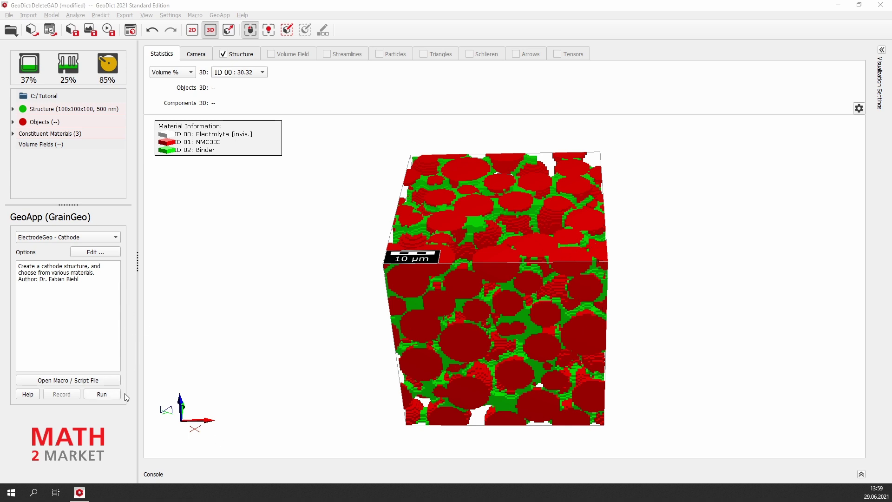
left_click_drag(443, 283, 555, 248)
left_click_drag(409, 378, 462, 415)
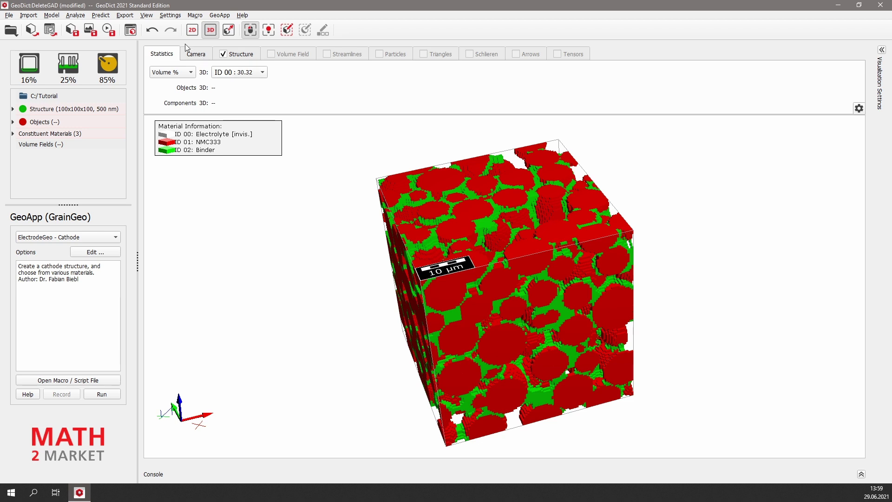
Step: Switch to the BatteryDict module and open the options of its Design Battery command
left_click(106, 19)
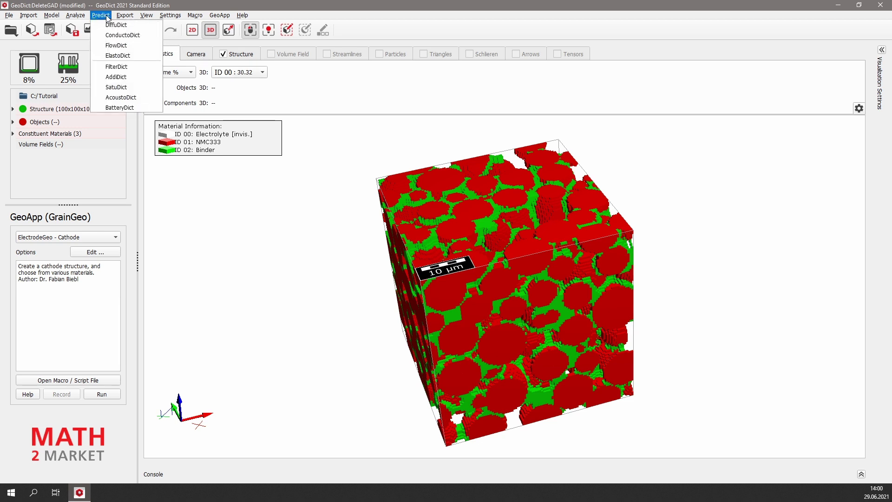
left_click(155, 109)
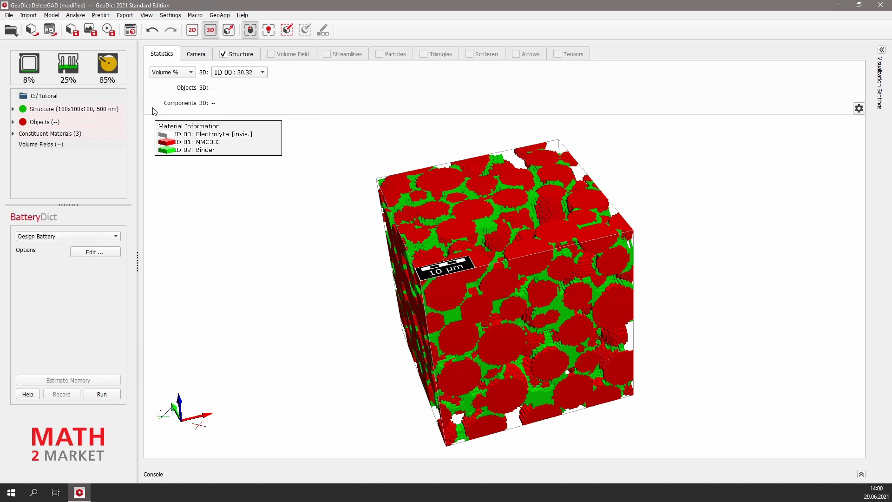
left_click(88, 237)
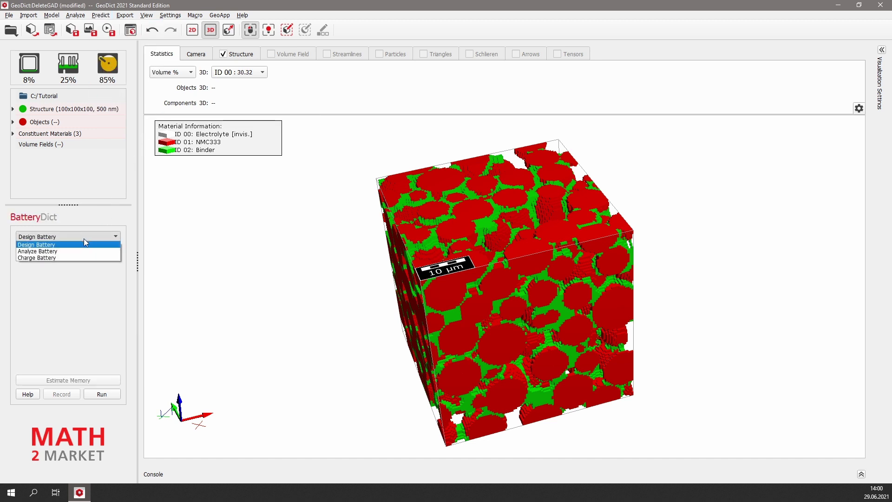
left_click(90, 245)
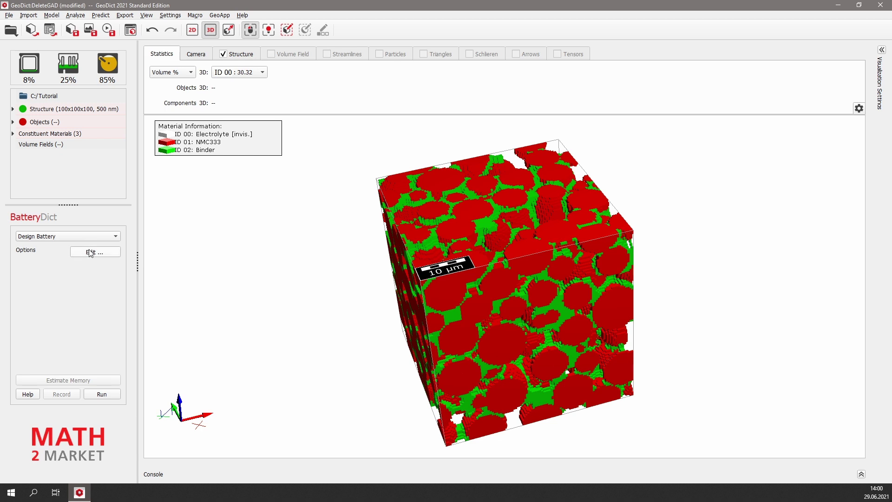
left_click(117, 253)
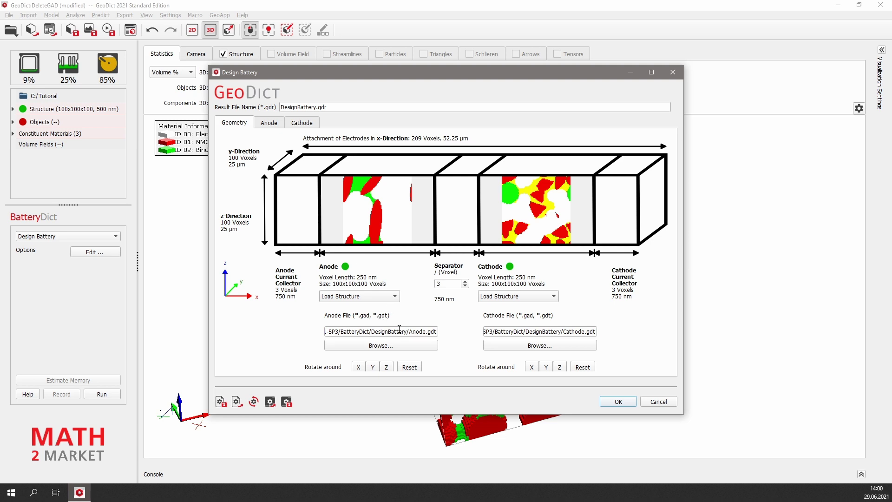
Step: Load Anode.gdt as the battery's anode and use the current structure as its cathode
left_click(409, 350)
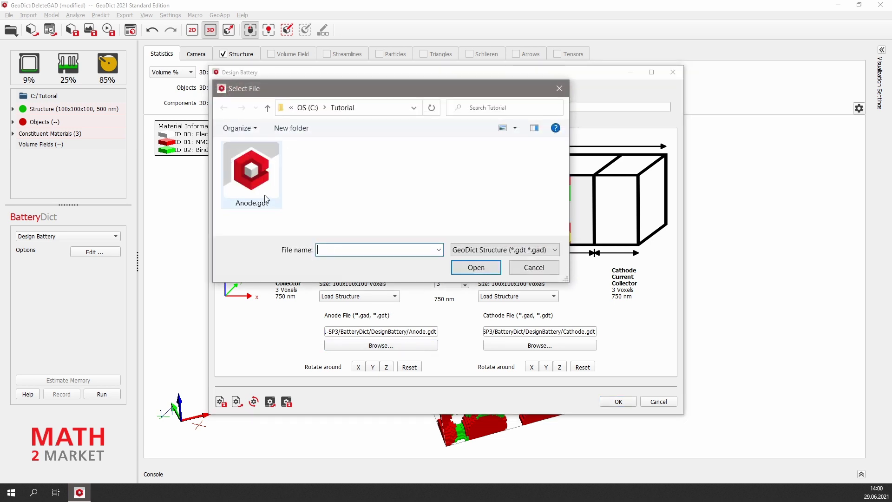
left_click(260, 182)
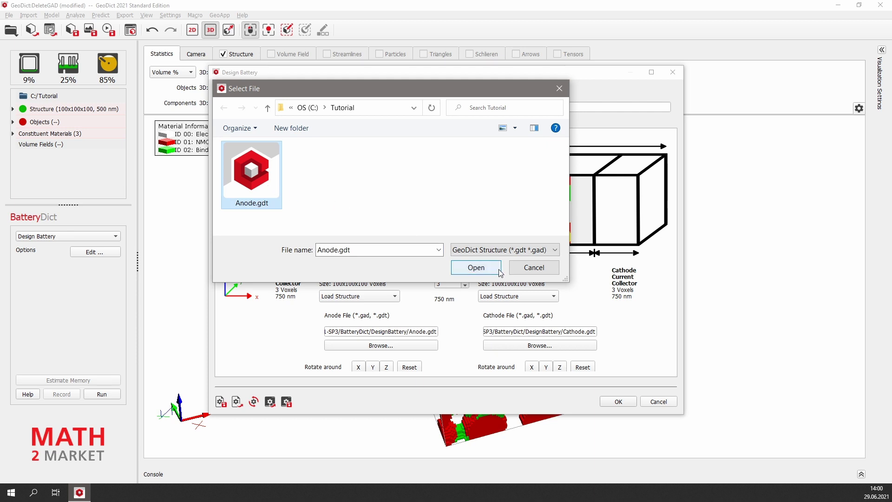
left_click(474, 267)
left_click(511, 296)
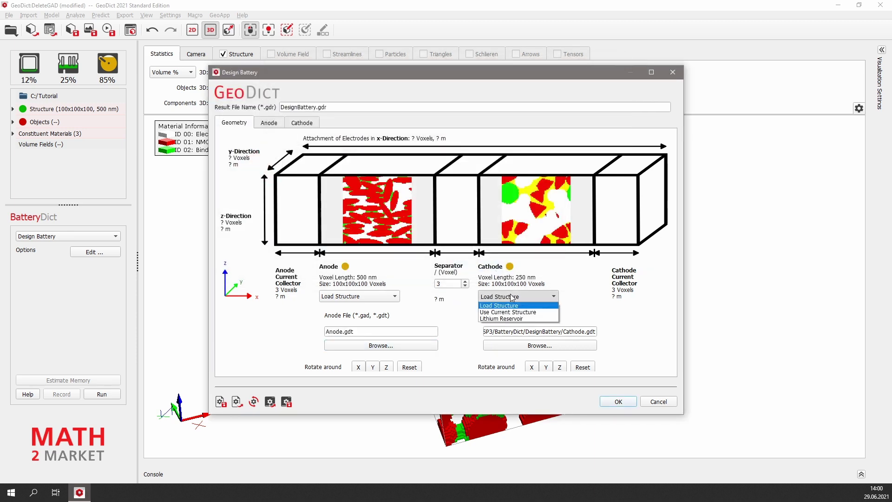
left_click(547, 312)
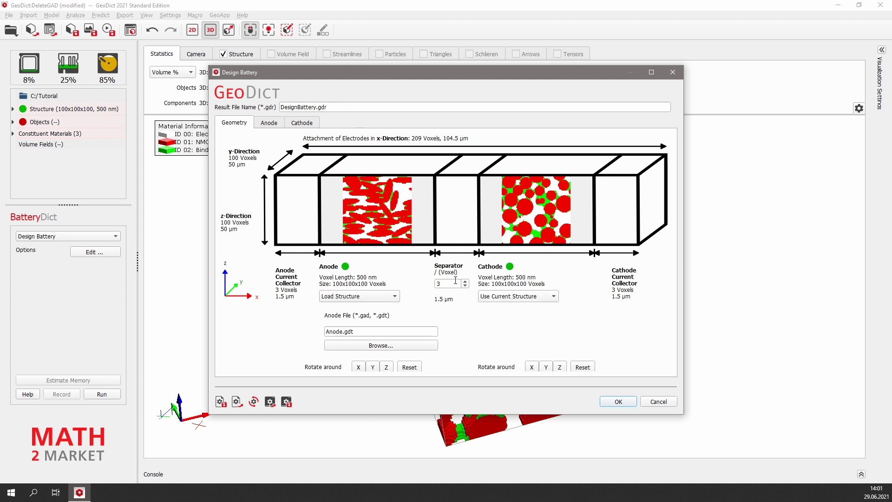
Step: Assign PVDF Binder + Carbon Black as the constituent material of anode ID 02
double_click(440, 283)
left_click(281, 124)
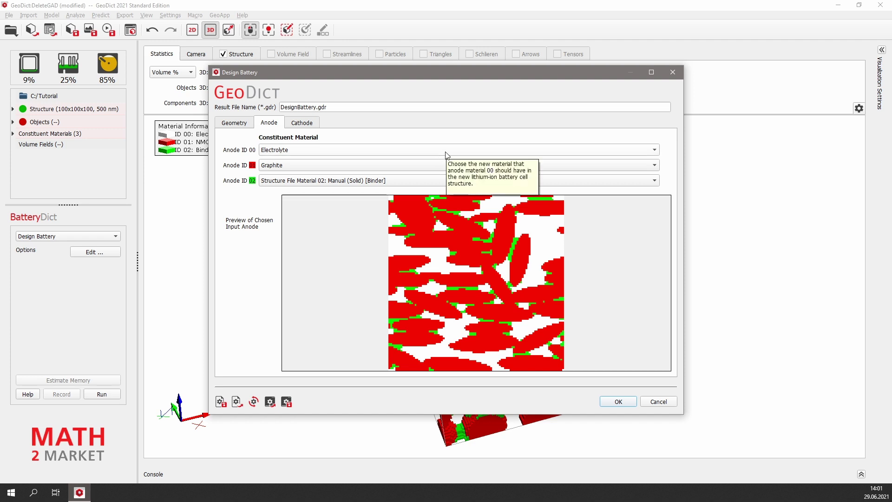
left_click(444, 180)
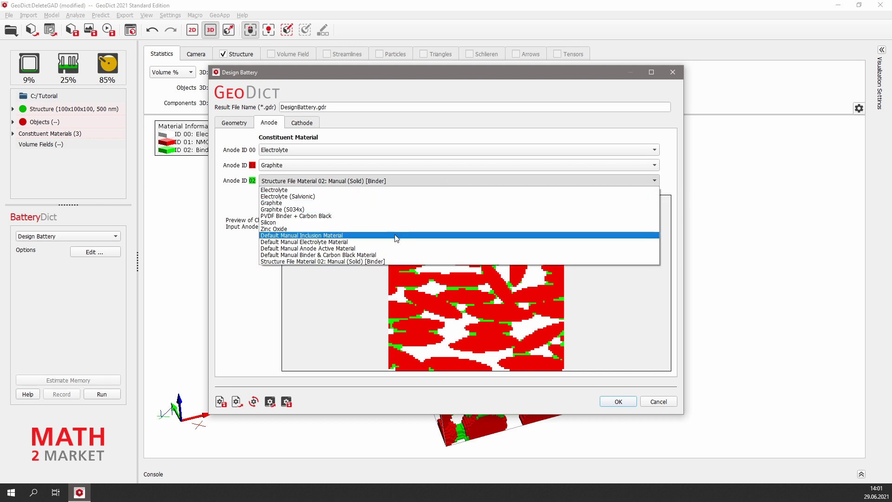
left_click(369, 217)
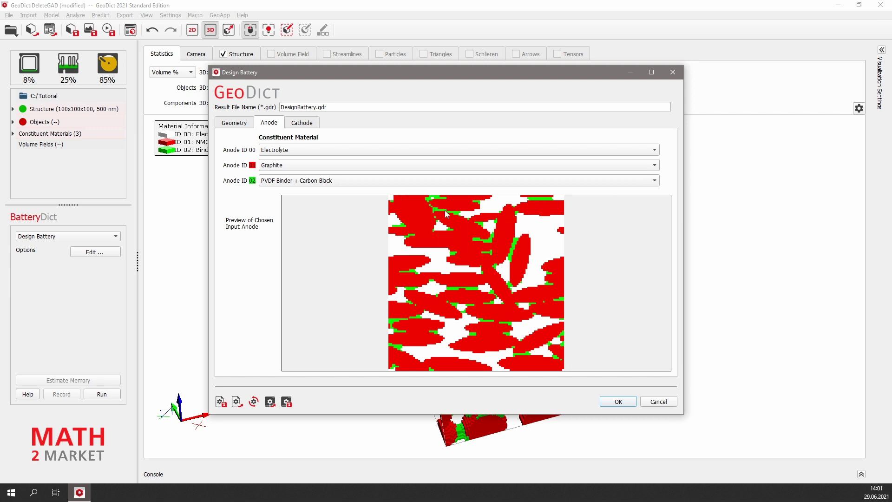
Step: Assign PVDF Binder + Carbon Black to cathode ID 02 and accept the Design Battery options
left_click(314, 123)
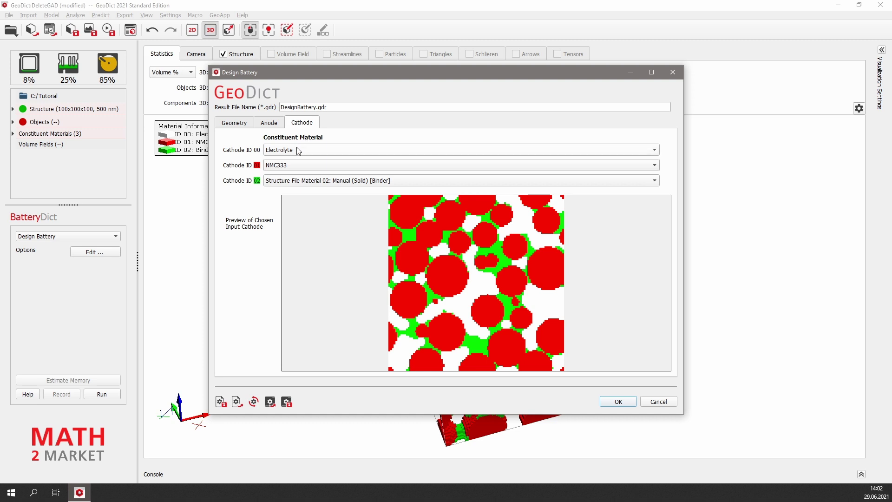
left_click(298, 182)
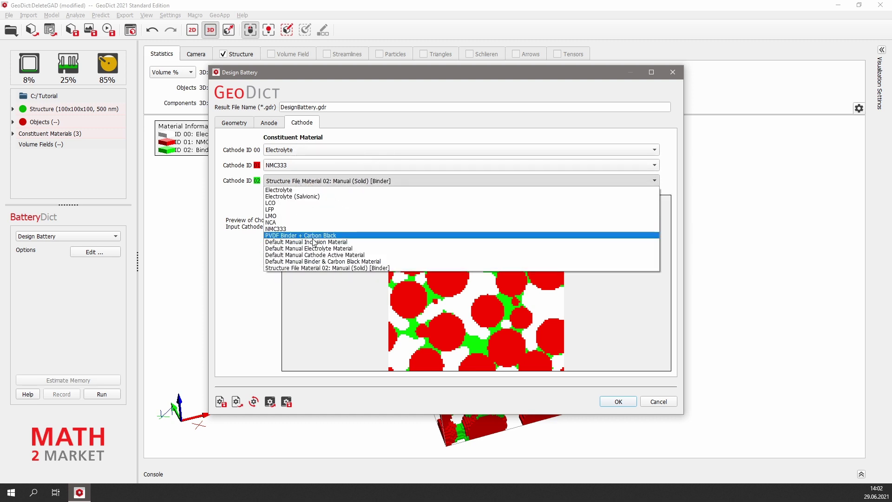
left_click(344, 235)
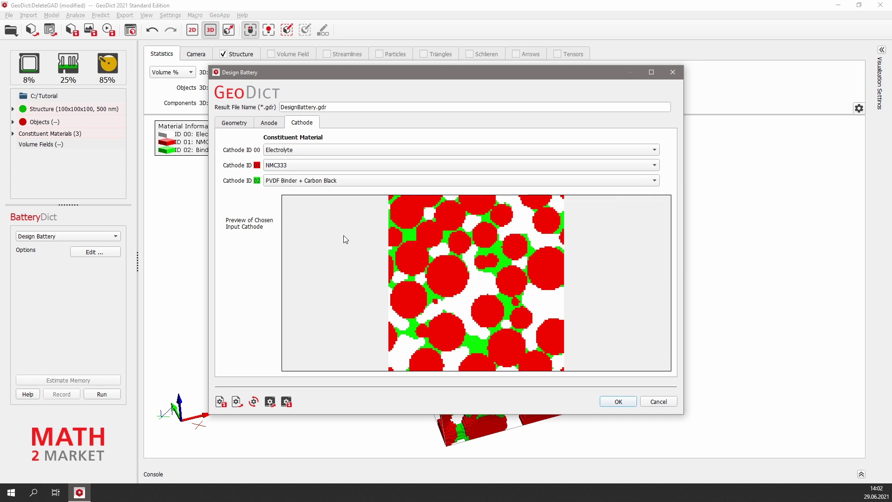
left_click(633, 404)
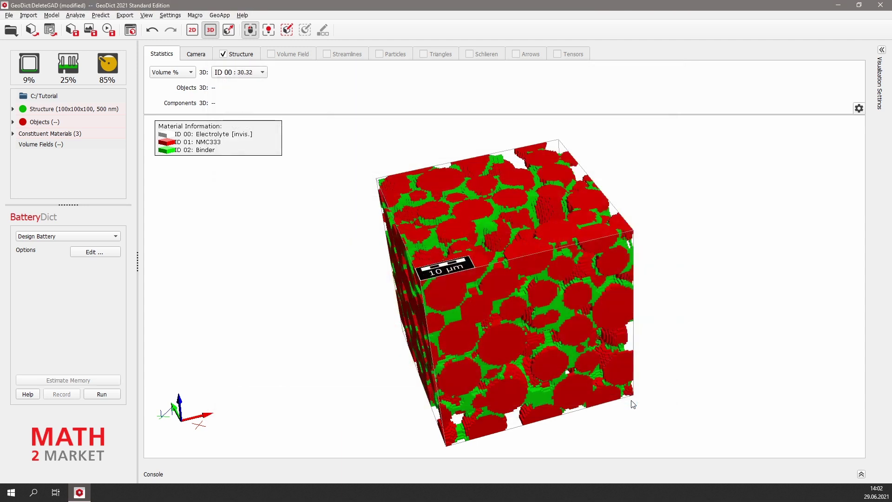
Step: Run Design Battery and highlight the Anode and Cathode Active Material 1 rows in the result report
left_click(105, 394)
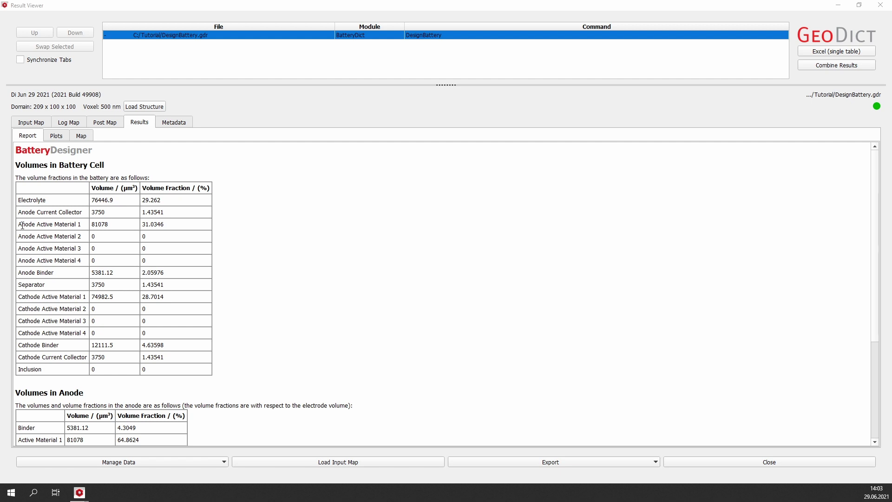
left_click_drag(19, 225, 189, 229)
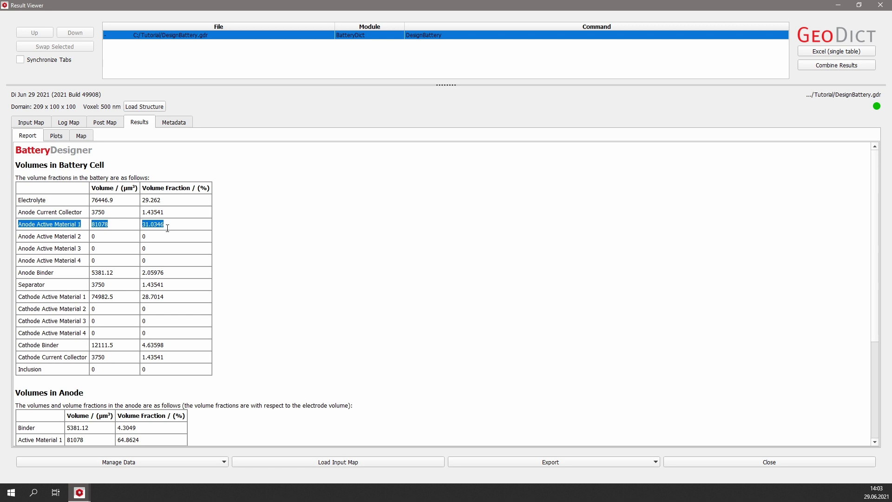
left_click_drag(18, 297, 148, 299)
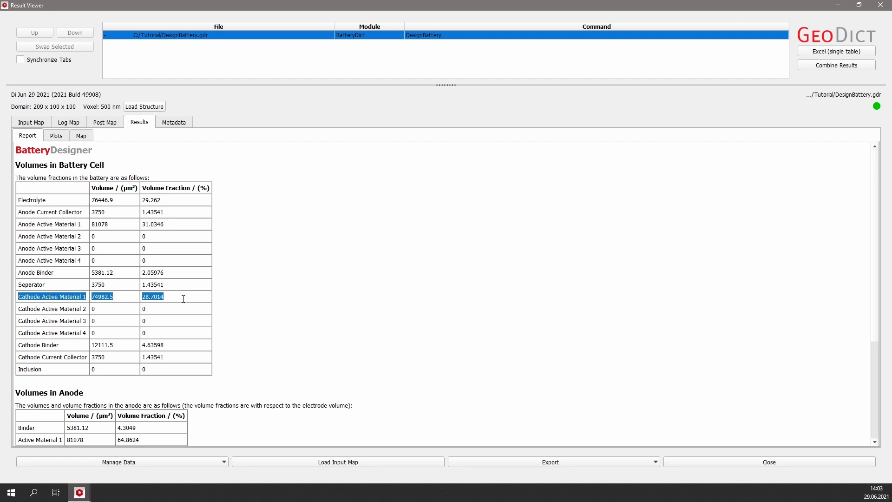
Step: Close the result report and rotate the generated battery cell in 3D to inspect it from the cathode current collector's side
left_click(810, 460)
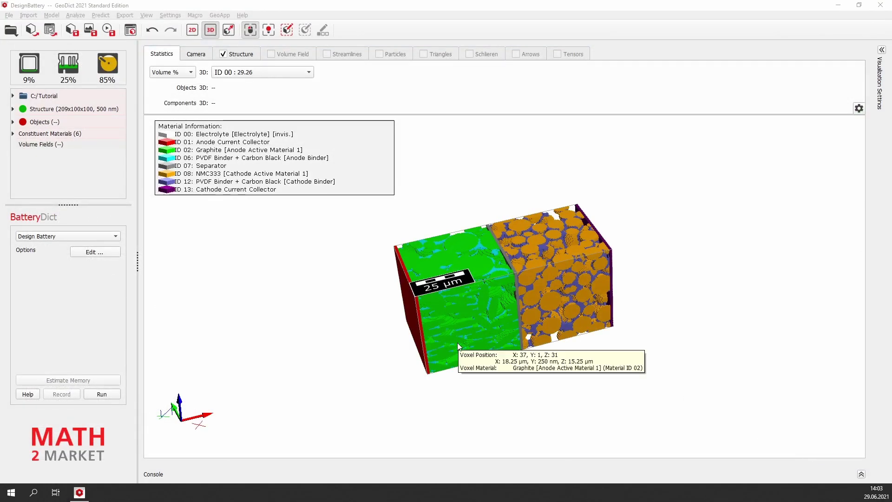
left_click_drag(411, 325, 362, 301)
left_click_drag(596, 324, 467, 370)
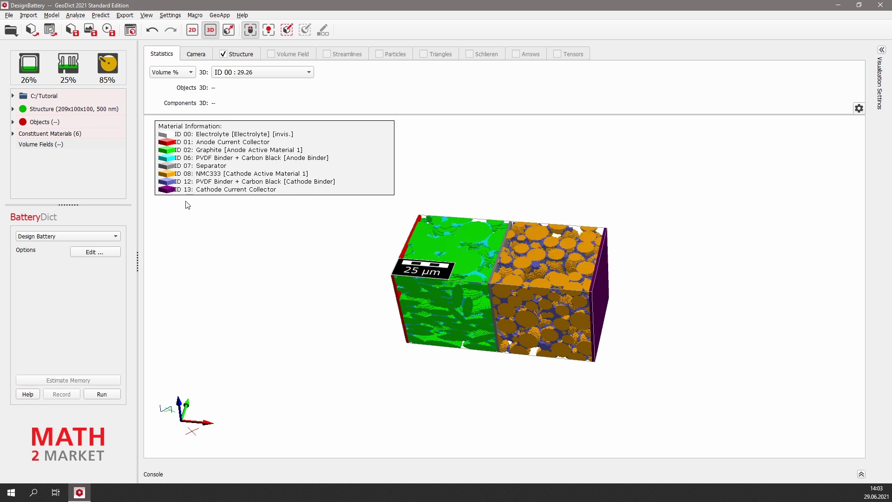
Step: Open the material database from the constituent materials settings and examine Graphite's general, solid and mechanical properties
left_click(131, 30)
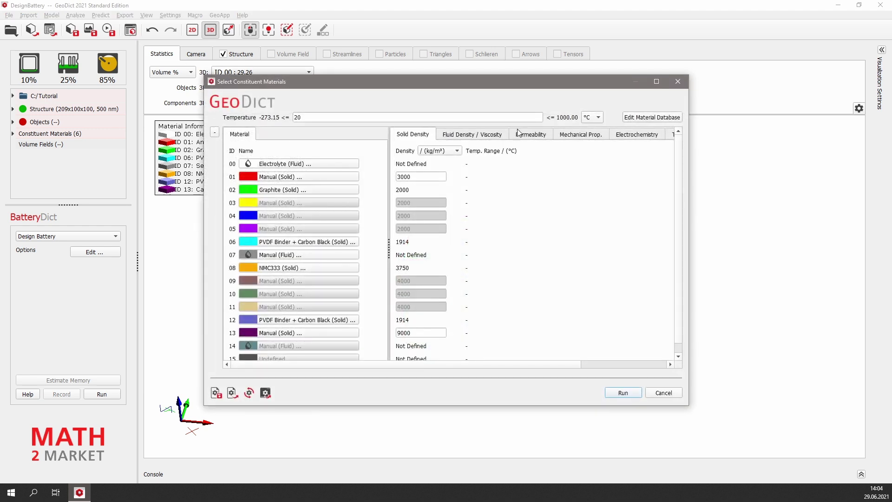
left_click(676, 117)
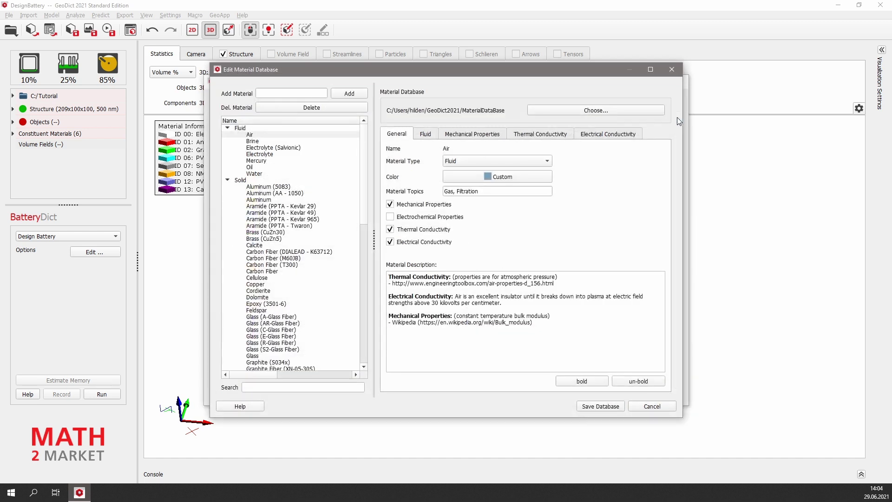
scroll(286, 258, "down", 1)
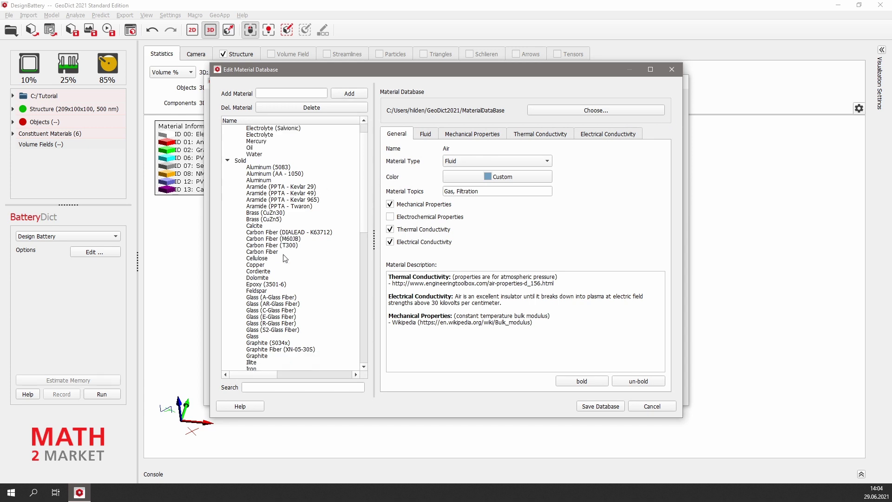
left_click(267, 356)
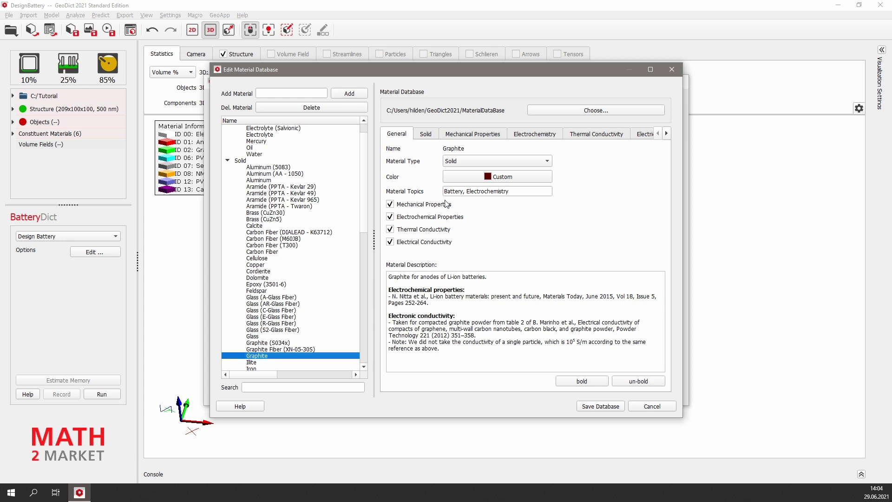
left_click(425, 134)
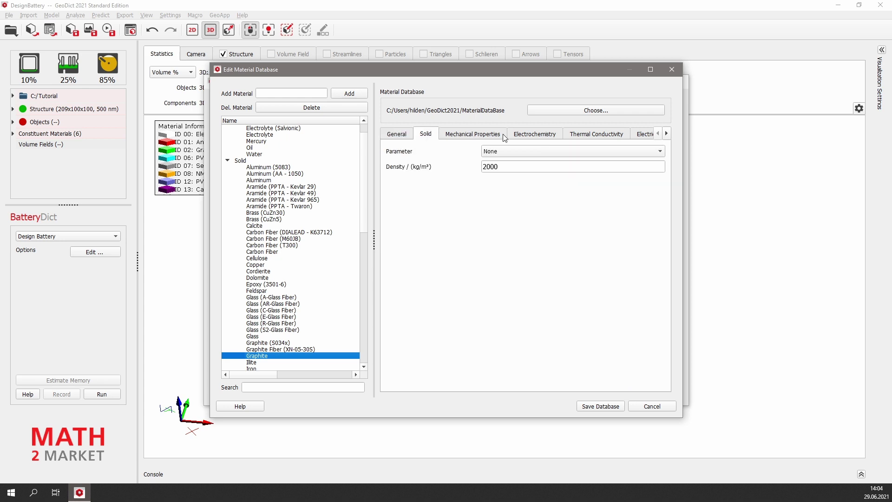
left_click(479, 134)
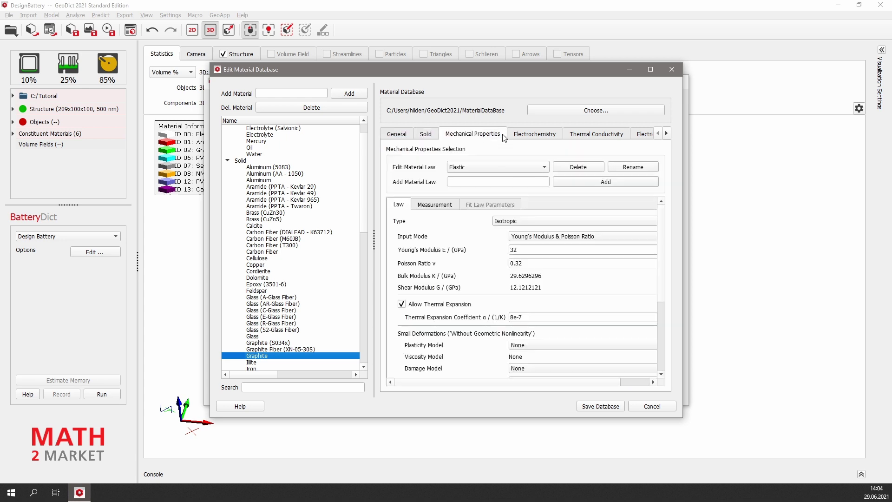
Step: Review the battery-cell roles available in Graphite's electrochemistry properties, keeping Anode Active Material selected
left_click(559, 136)
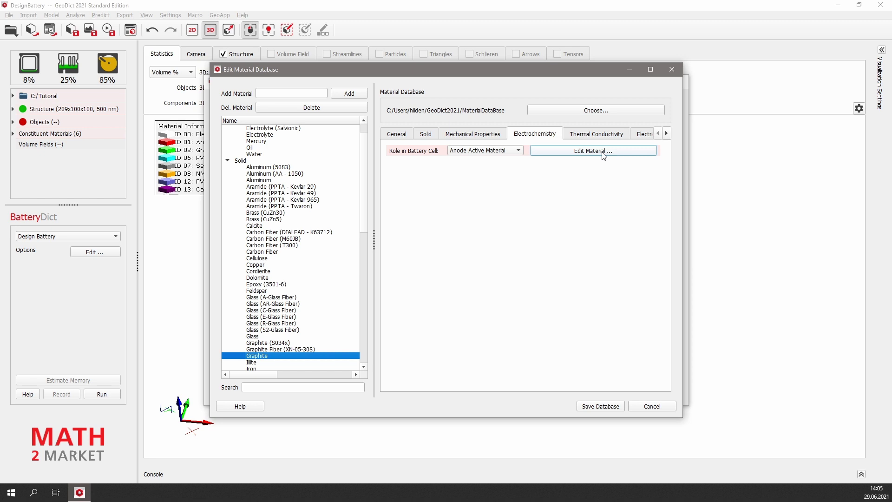
left_click(520, 151)
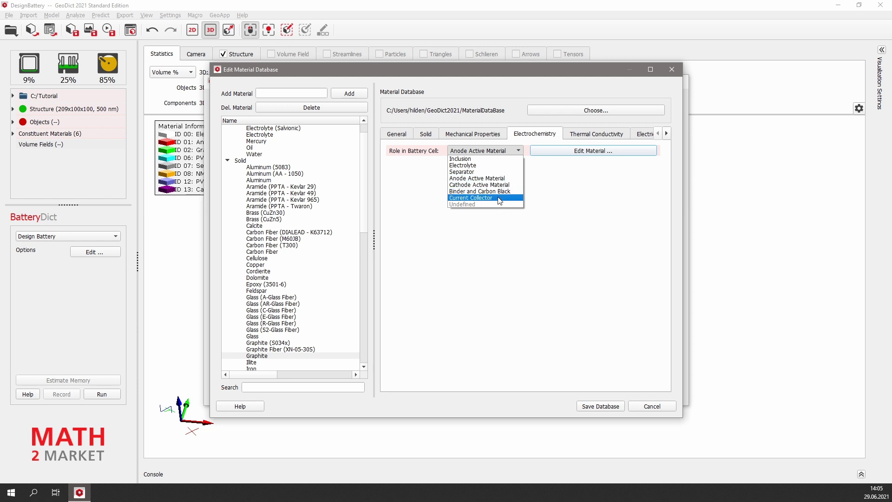
left_click(511, 178)
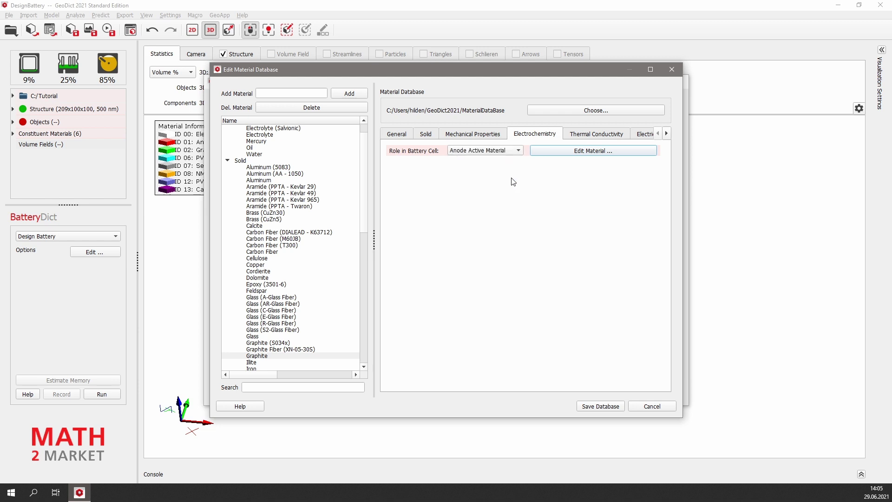
Step: Examine Graphite's lithium concentration, diffusion constant, Butler-Volmer rate constant and open-circuit potential, and leave the material database and constituent materials without saving
left_click(627, 154)
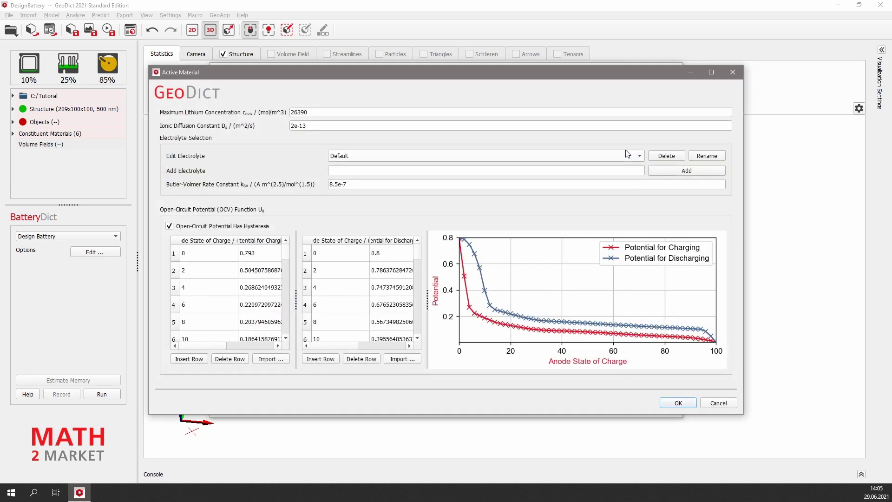
double_click(292, 112)
key("Tab")
double_click(334, 184)
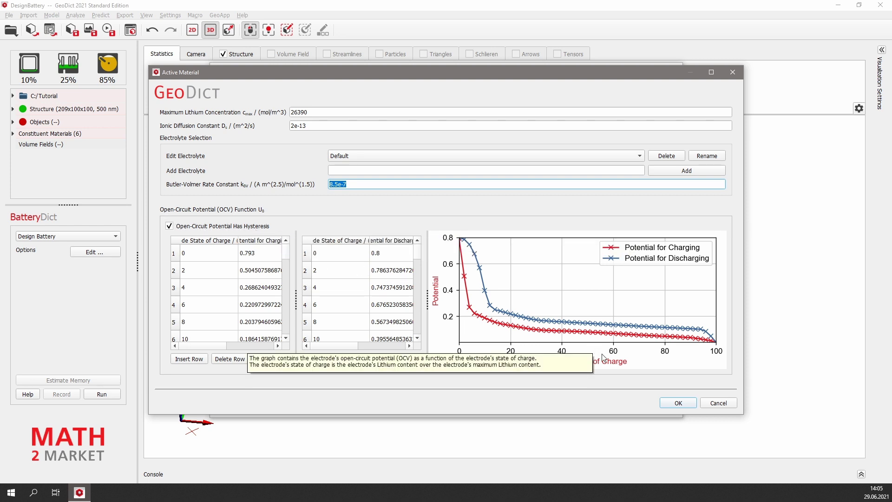
left_click(679, 402)
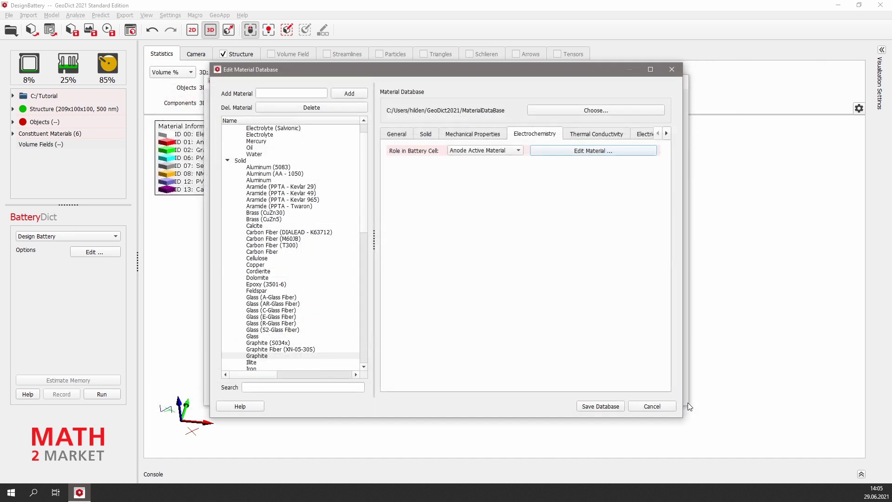
left_click(665, 405)
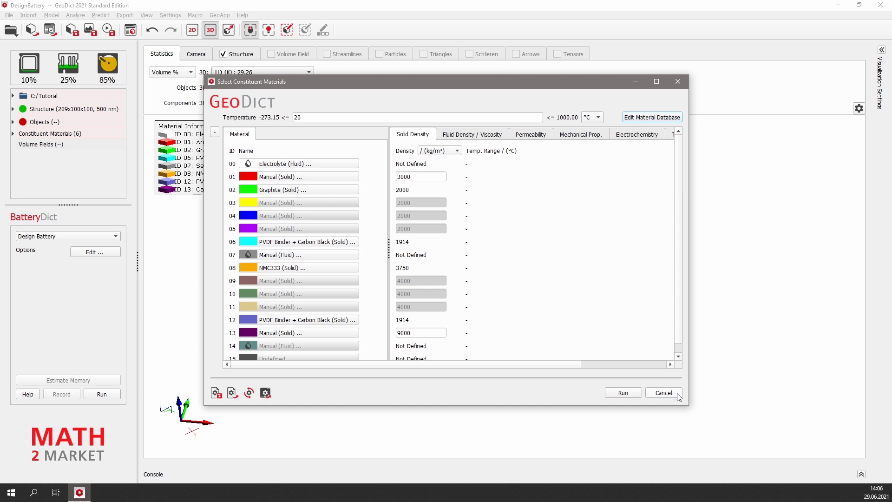
left_click(677, 394)
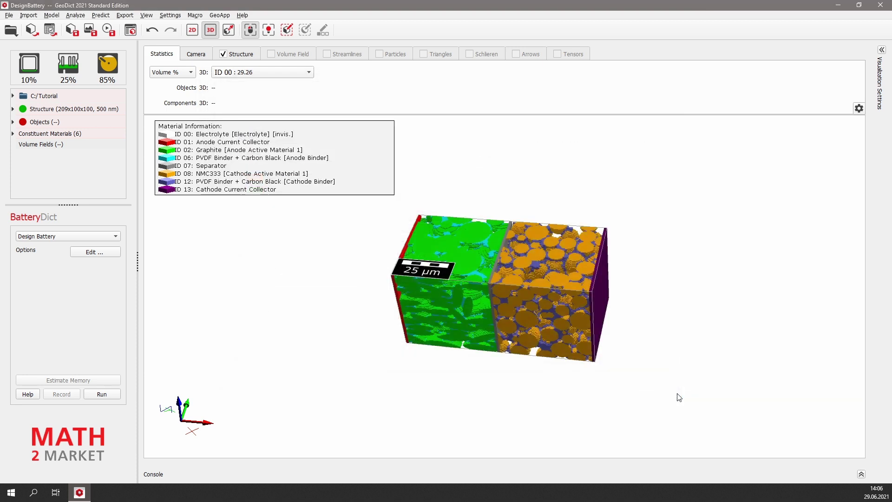
Step: Run Analyze Battery with Symmetric tangential boundary conditions, non-porous binders and the result file name AnalyzeBattery.gdr
left_click(112, 237)
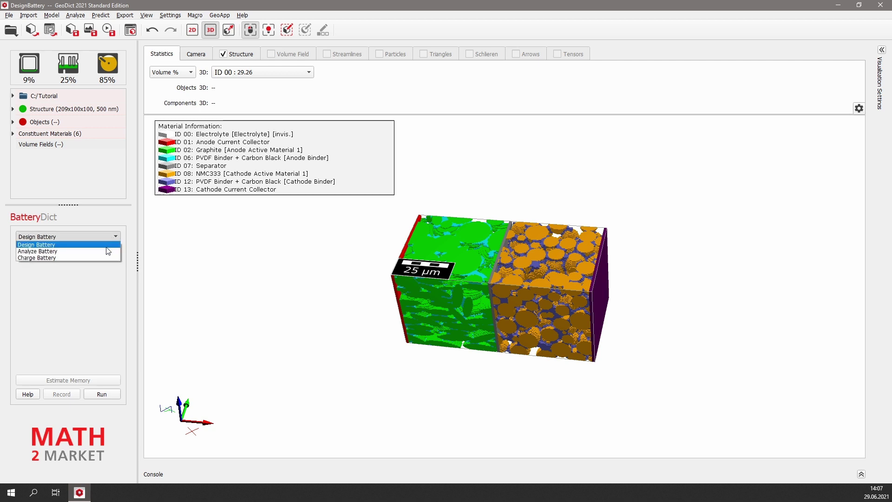
left_click(114, 251)
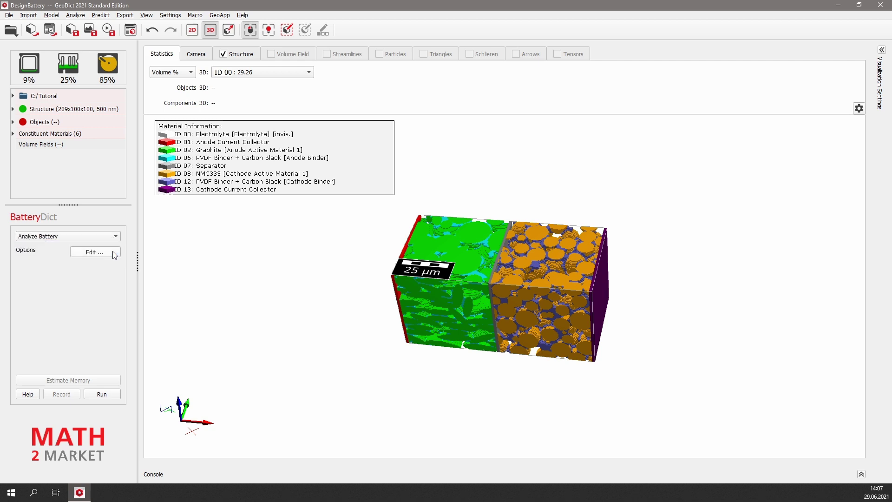
left_click(112, 251)
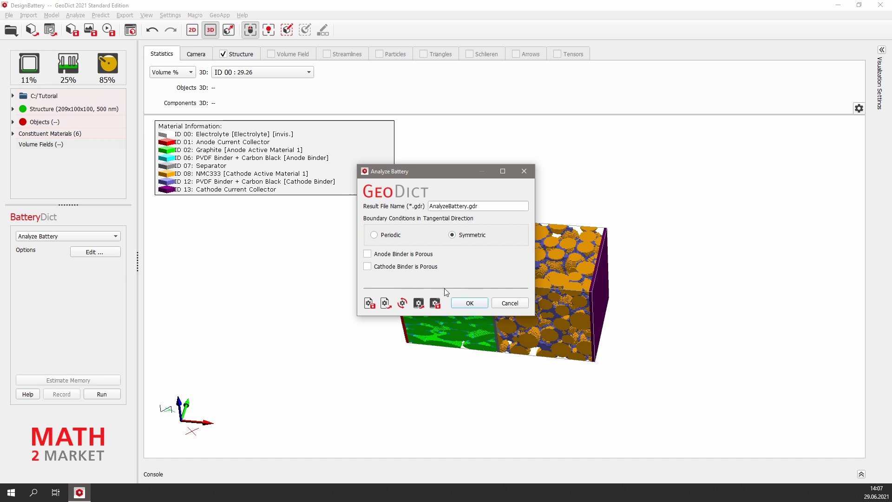
left_click(485, 304)
left_click(111, 395)
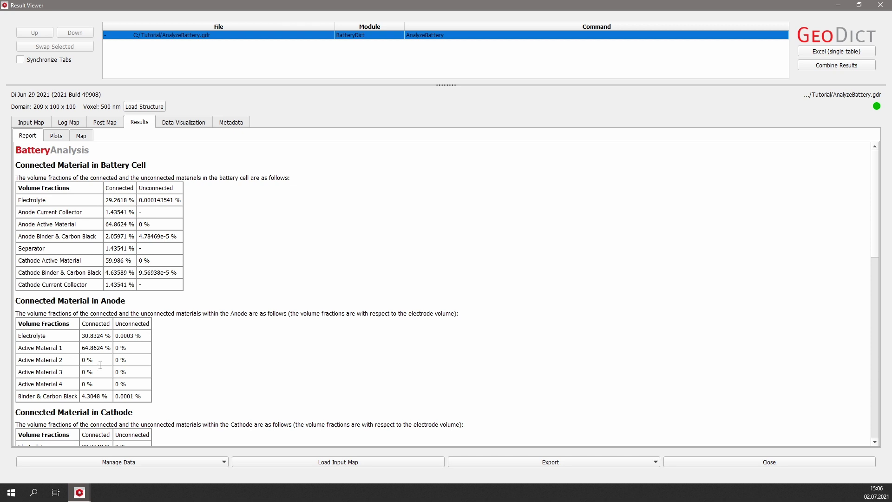
Step: Read through the battery analysis report's connected-material and volume tables for cell, anode and cathode, and close the report
scroll(156, 389, "down", 4)
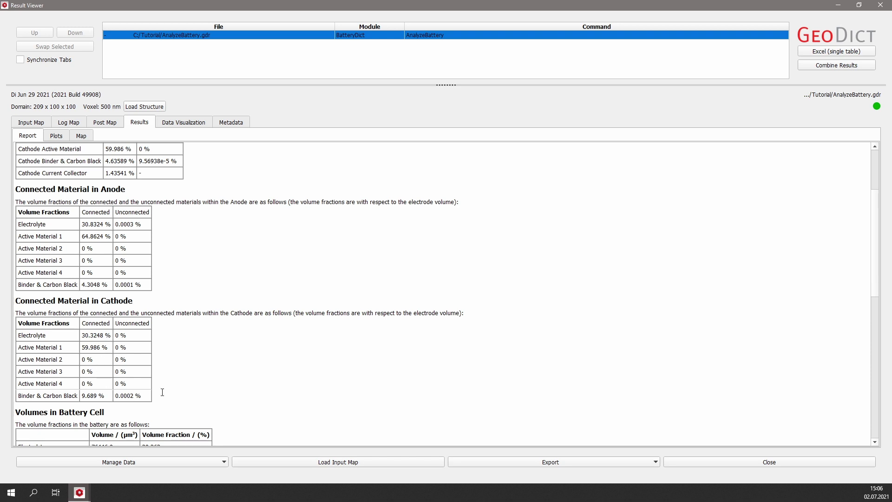
scroll(161, 393, "down", 4)
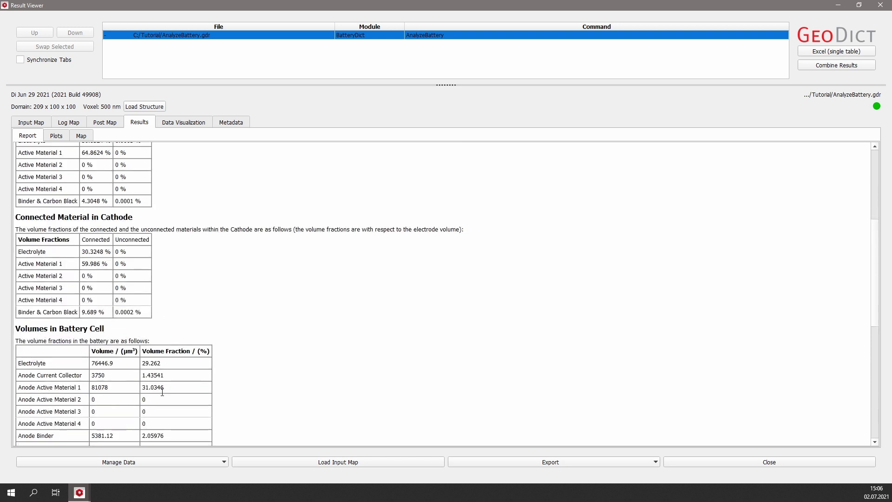
scroll(162, 392, "down", 2)
scroll(162, 392, "down", 8)
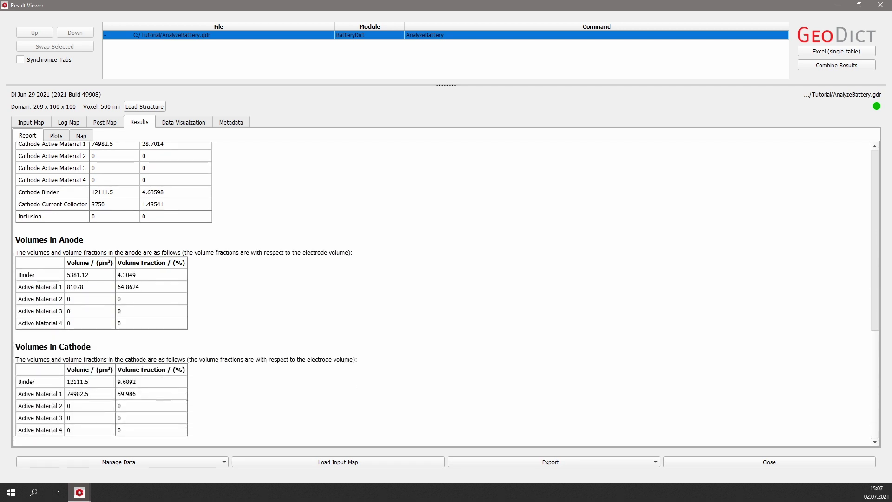
left_click(807, 461)
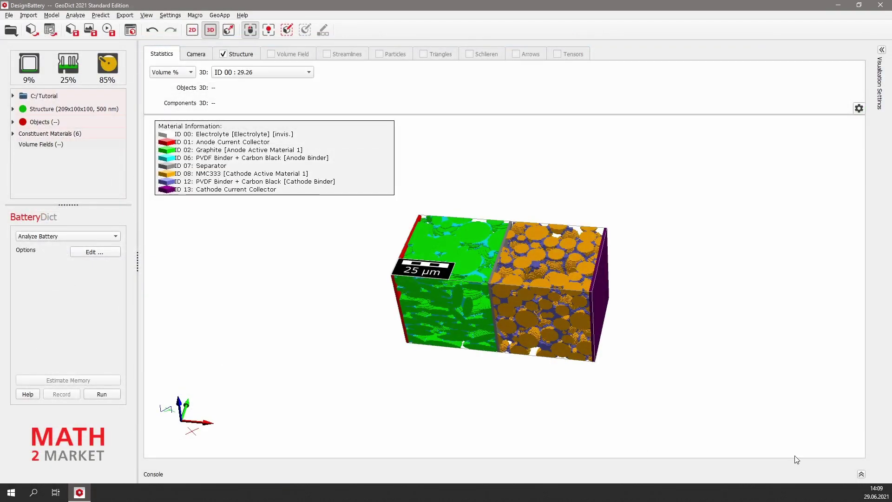
Step: Switch BatteryDict to Charge Battery and set up a charging experiment with the applied current specified by Charge Rate
left_click(100, 237)
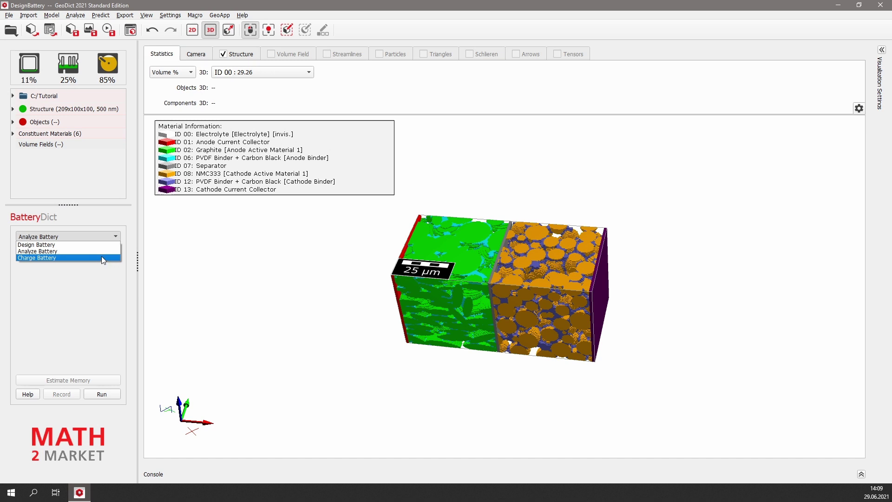
left_click(102, 257)
left_click(96, 252)
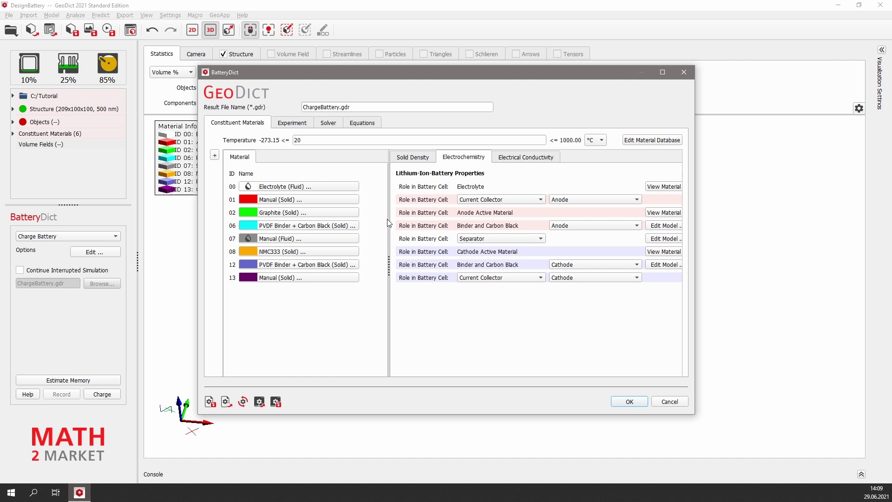
left_click(305, 124)
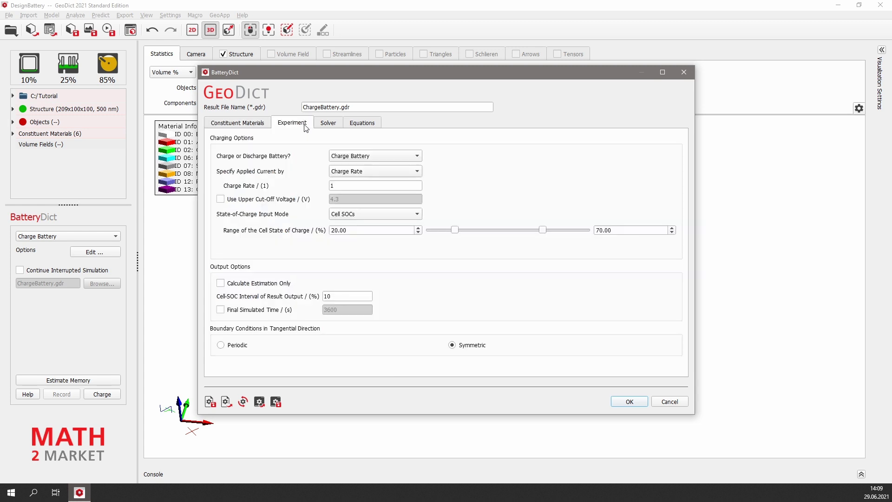
left_click(404, 159)
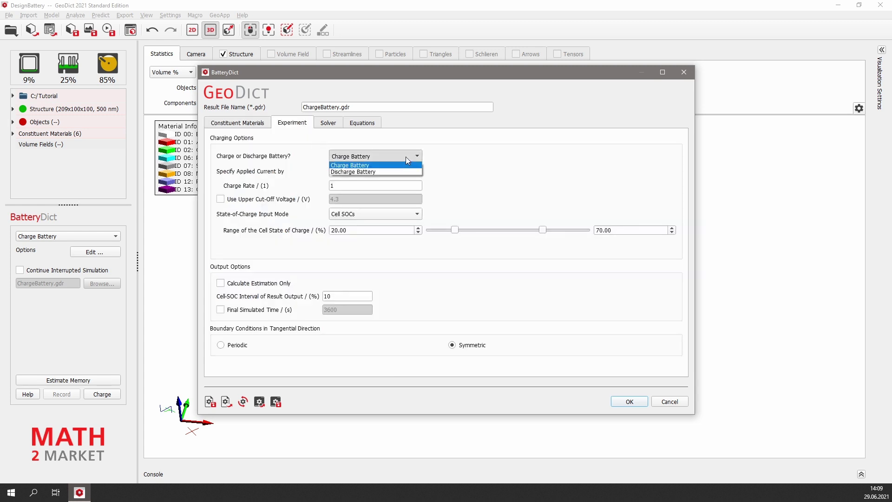
left_click(395, 164)
left_click(403, 173)
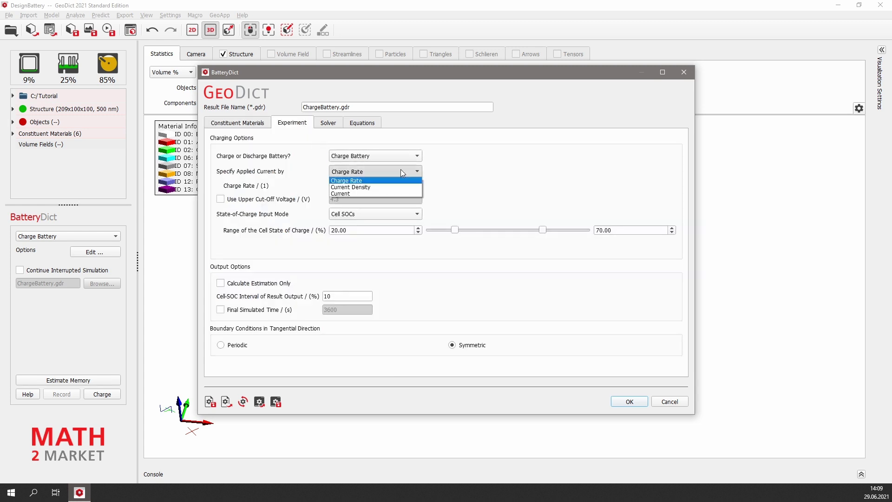
left_click(414, 170)
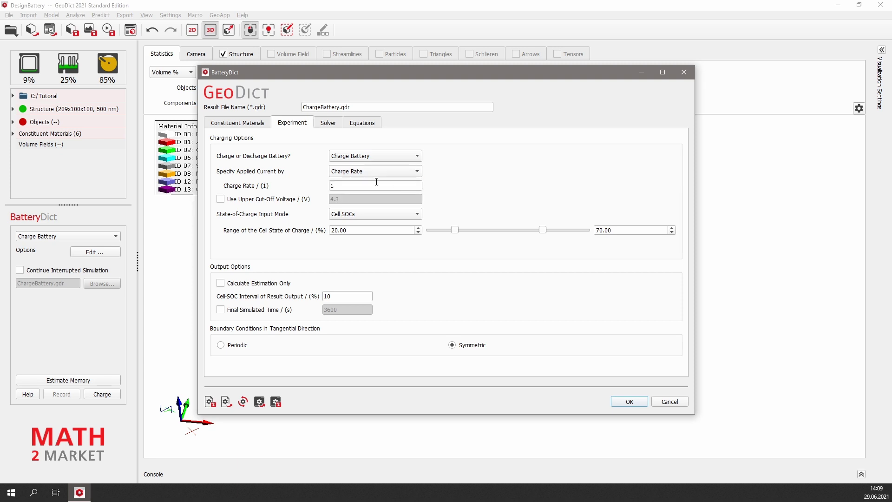
Step: Use a charge rate of 1 and a cell state-of-charge range from 20 to 70 %
left_click(339, 186)
double_click(339, 185)
mouse_move(310, 193)
left_click(356, 229)
left_click_drag(356, 230, 327, 234)
left_click_drag(614, 230, 588, 238)
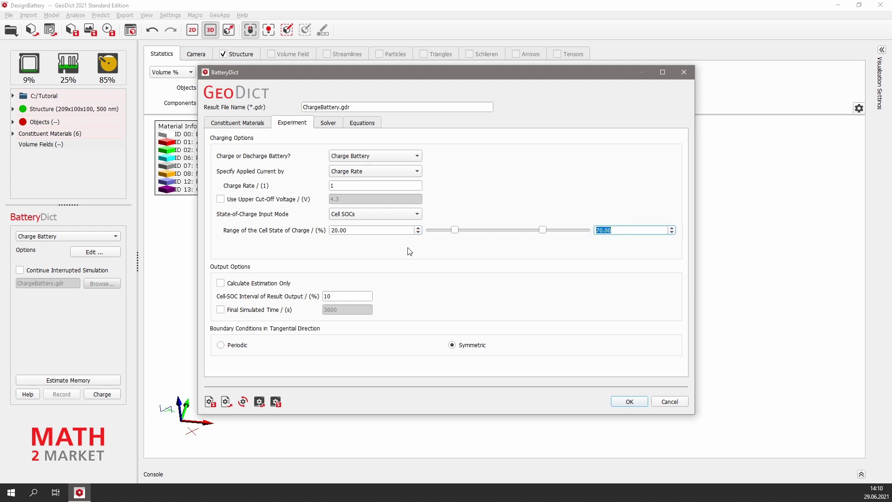
key("Tab")
Step: Review the LIR solver settings and the model equations, accept the options and run the charging simulation with result file ChargeBattery.gdr
left_click(335, 123)
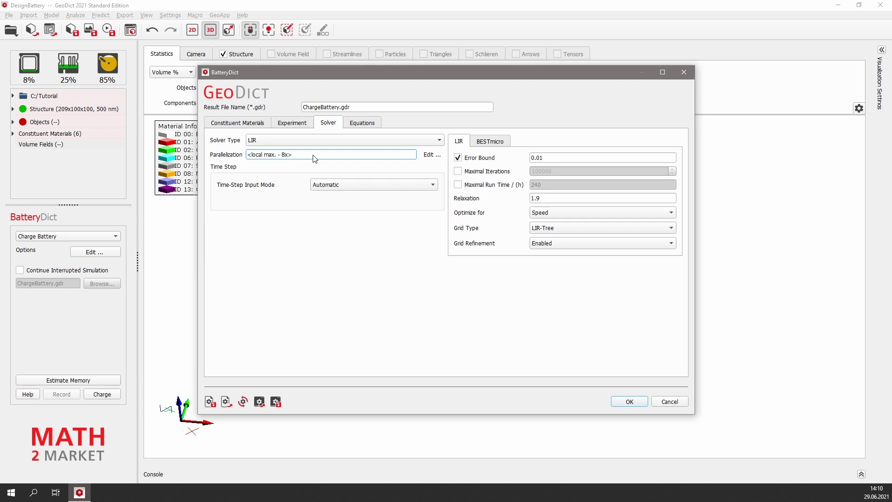
left_click(363, 123)
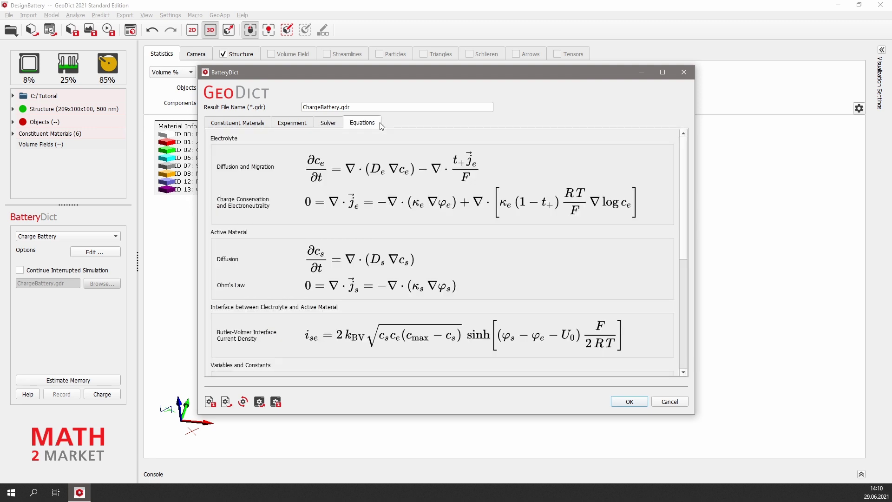
left_click(641, 402)
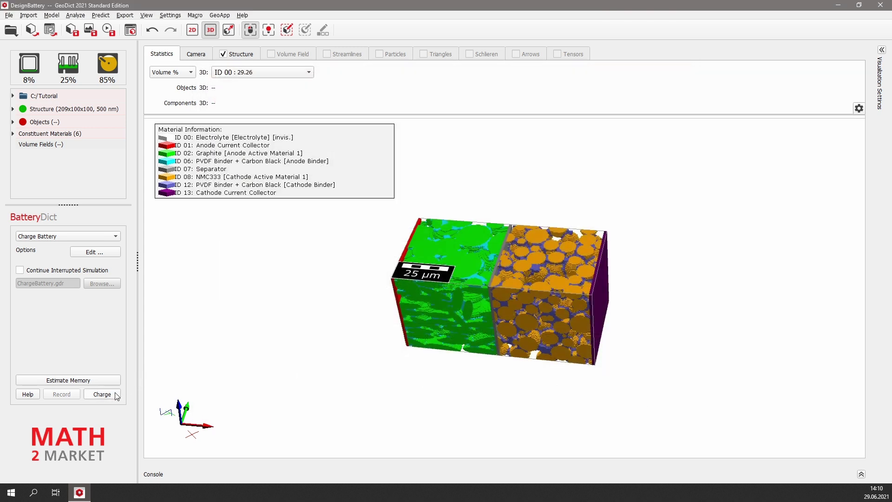
left_click(102, 393)
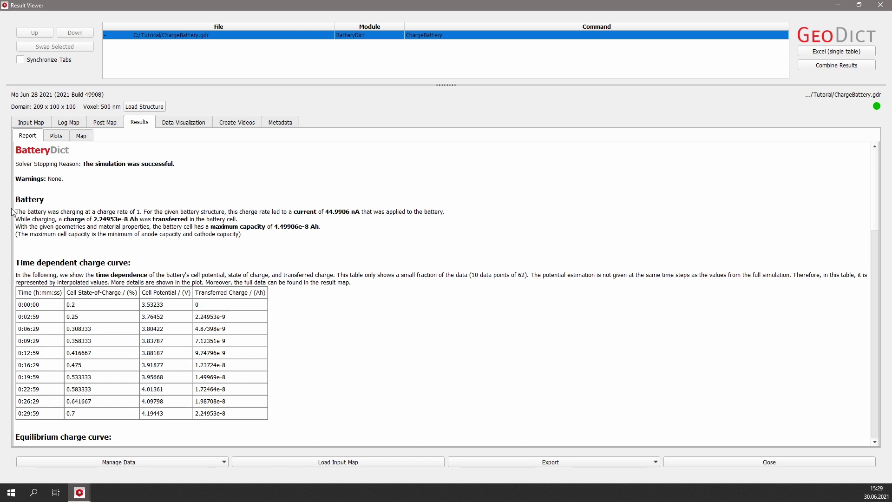
Step: Examine the applied current and maximum capacity in the charging report's battery summary
left_click_drag(15, 212, 327, 240)
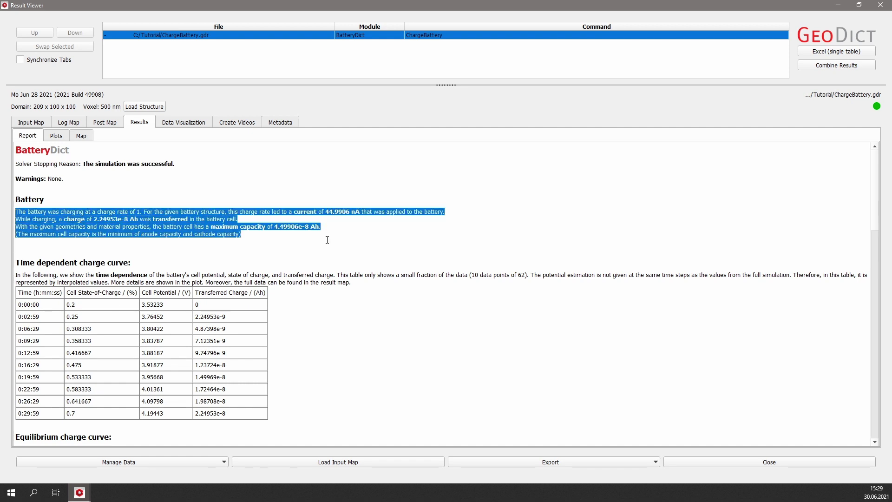
left_click(326, 214)
left_click_drag(325, 213, 360, 213)
left_click(359, 230)
left_click_drag(275, 228, 314, 229)
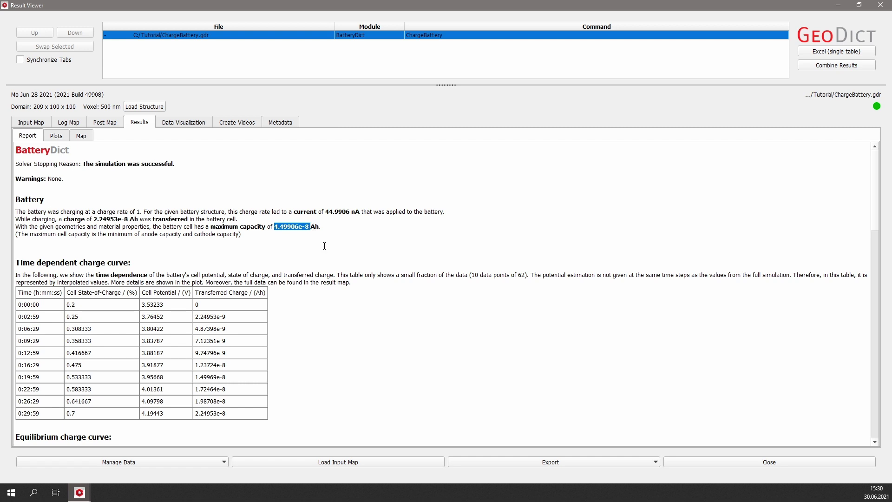
left_click(325, 246)
Step: Read through the report's charge curve tables, anode and cathode capacities, and the volume tables for cell and electrodes
scroll(324, 246, "down", 4)
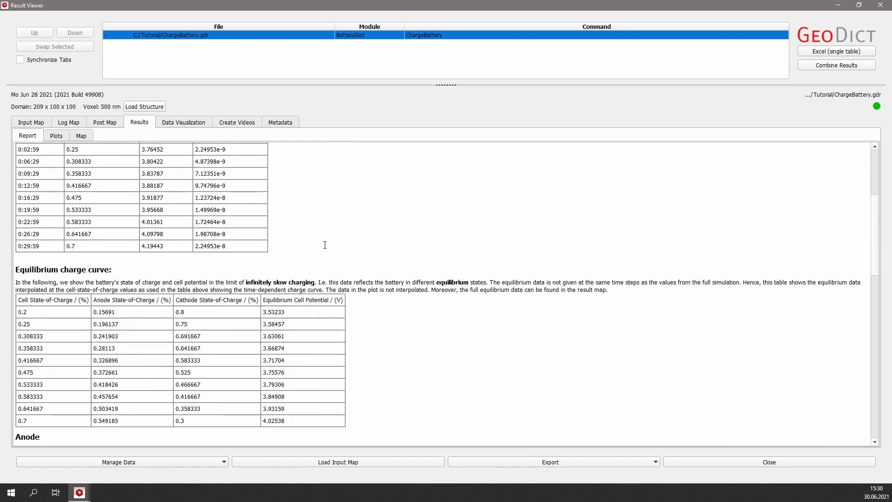
scroll(325, 245, "down", 9)
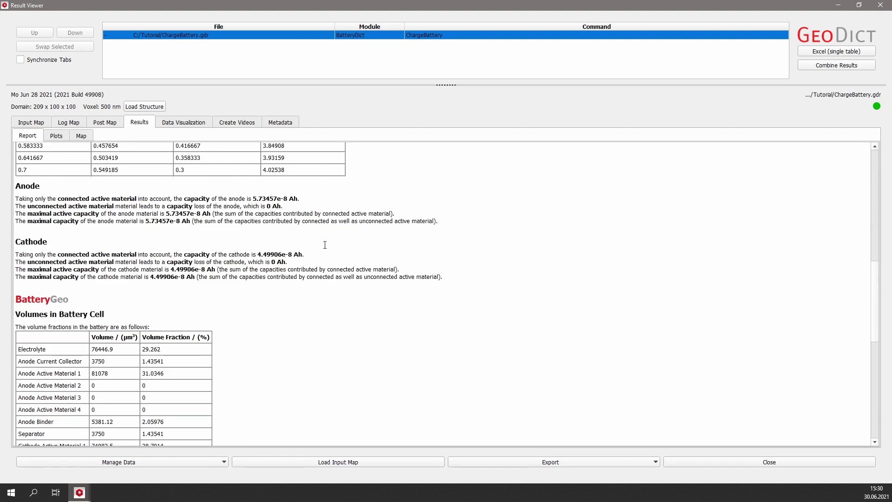
scroll(325, 244, "down", 1)
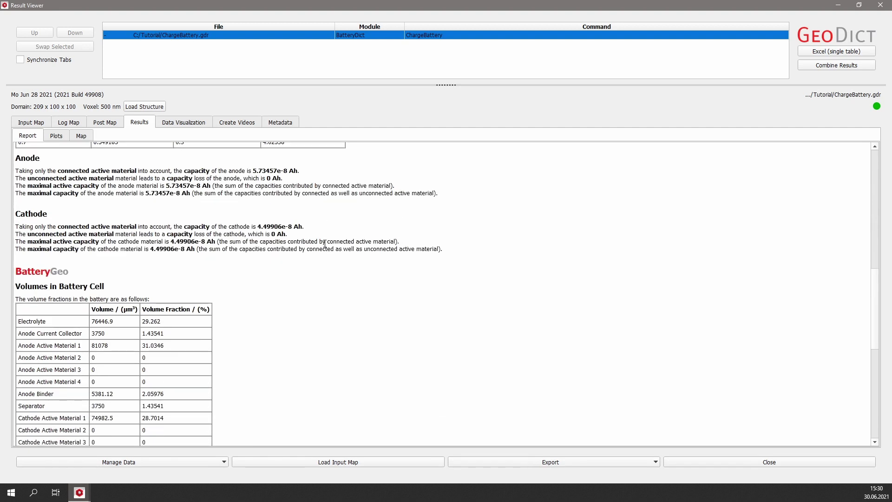
scroll(325, 244, "down", 7)
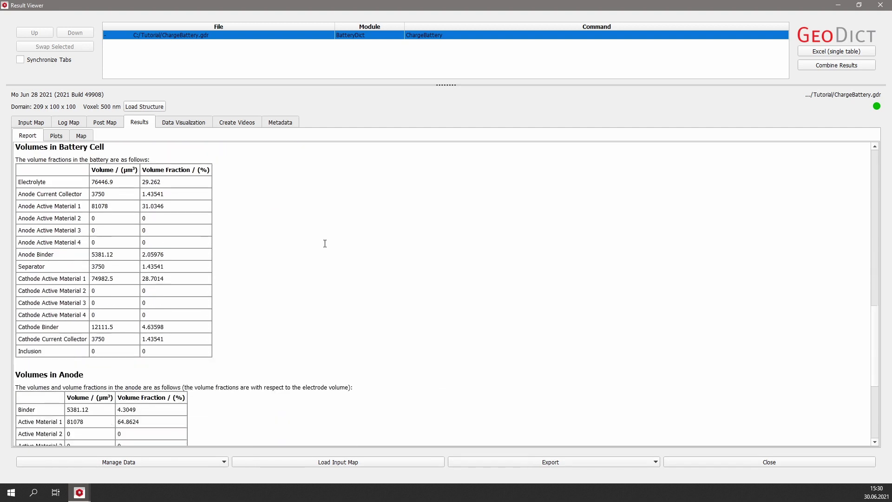
scroll(324, 243, "down", 5)
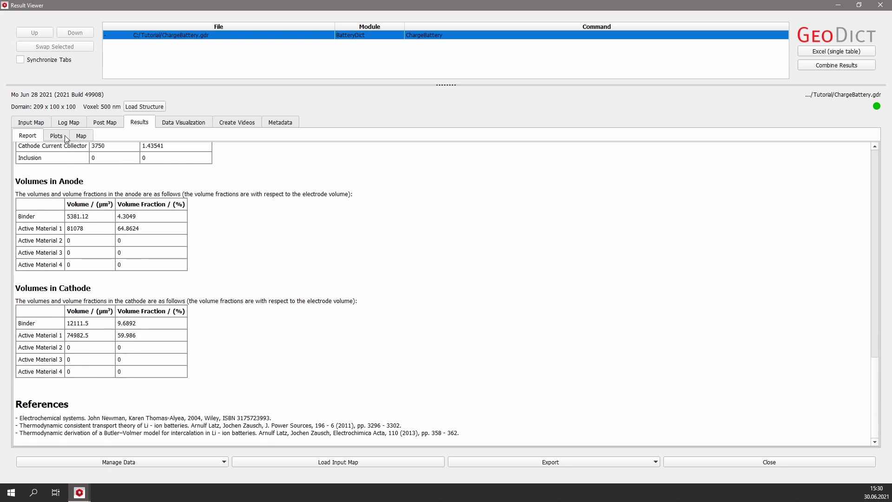
Step: View the charge curve plots of Transferred Charge over Time and Electrode State of Charge over Cell State of Charge
left_click(57, 136)
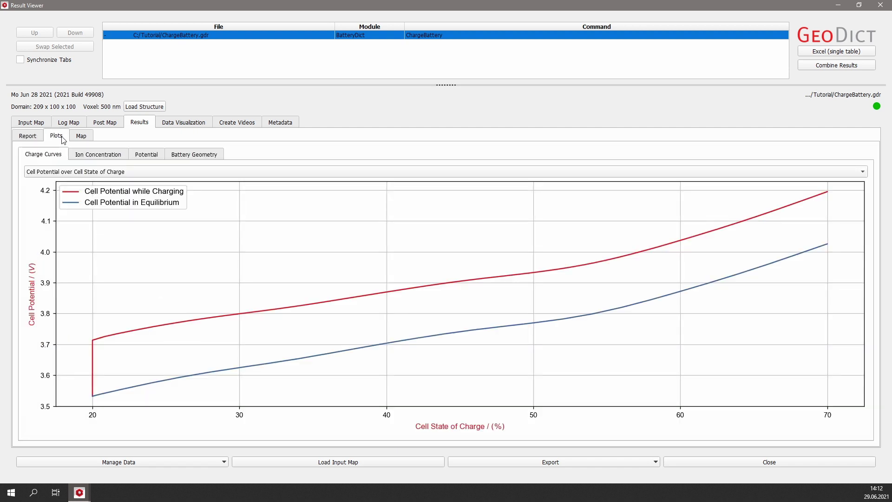
left_click(332, 172)
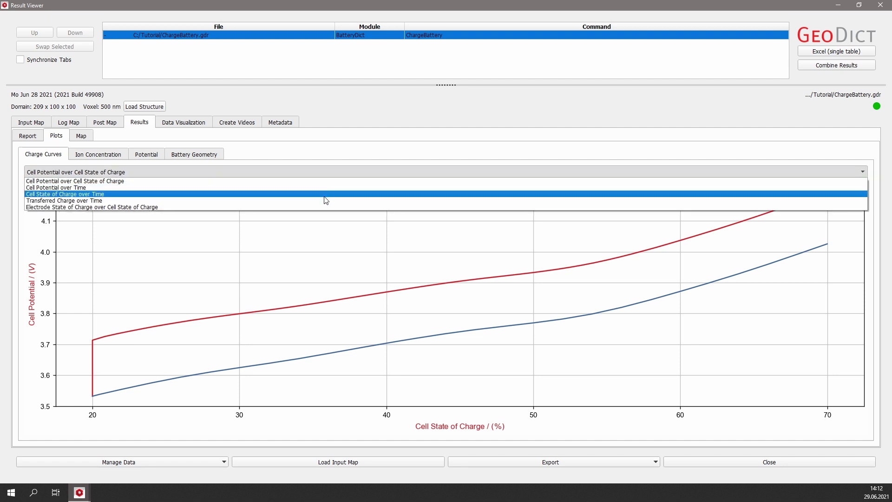
left_click(324, 200)
left_click(344, 174)
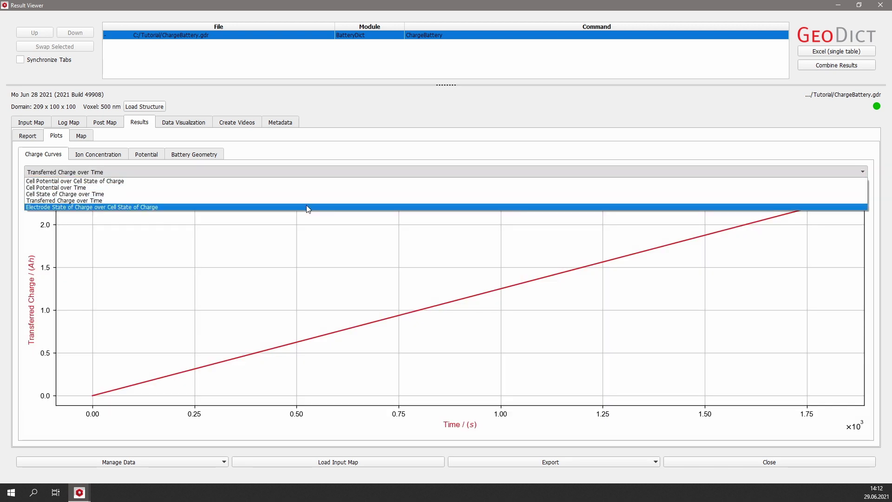
left_click(308, 207)
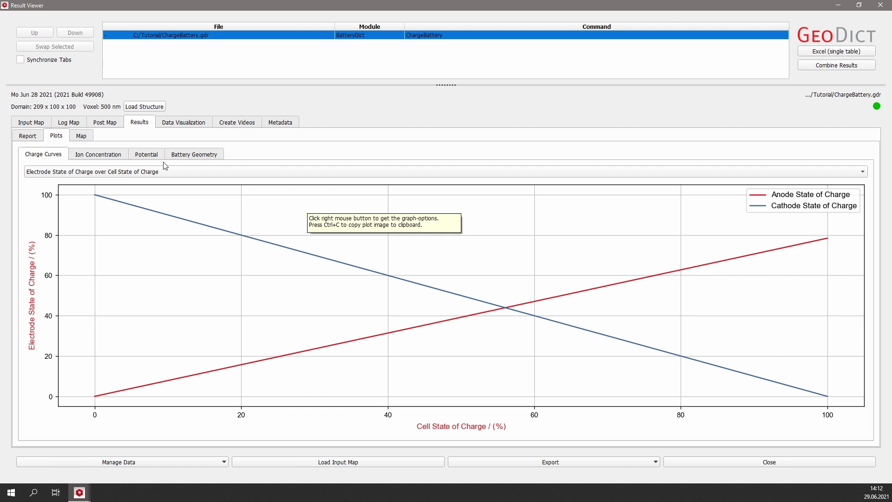
Step: Examine the ion concentration, potential and battery geometry plots along the cell's through direction
left_click(122, 157)
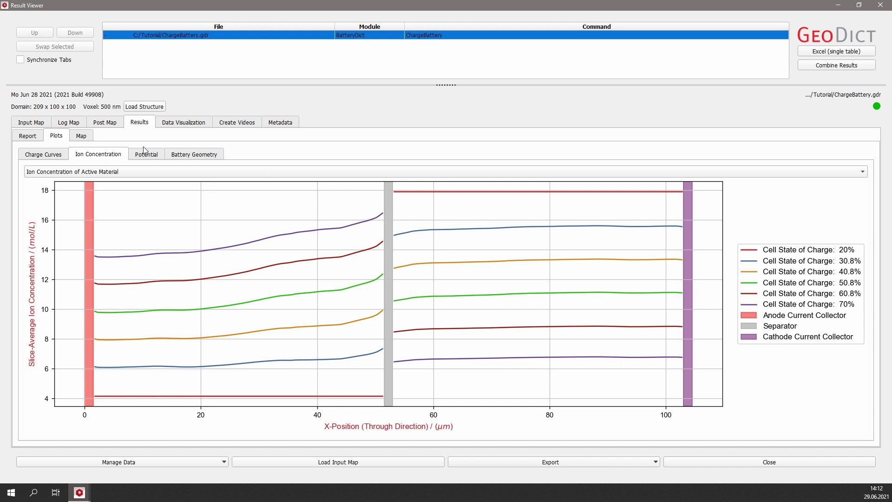
left_click(157, 158)
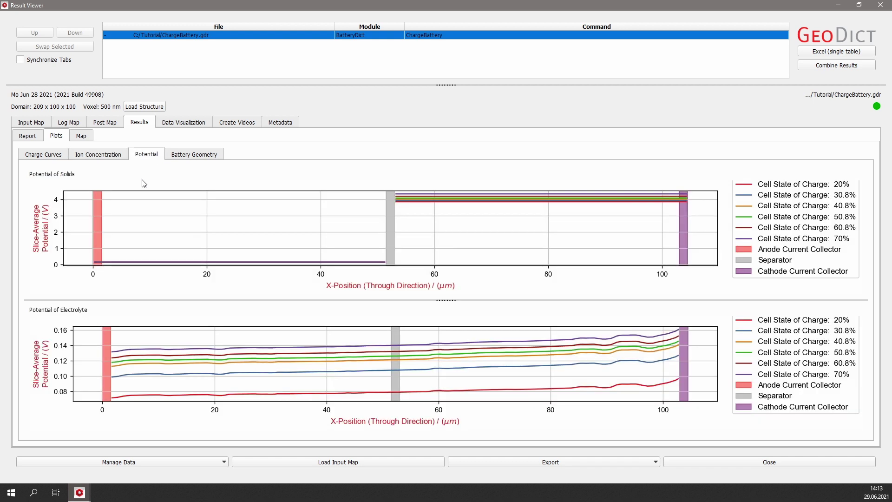
left_click(220, 156)
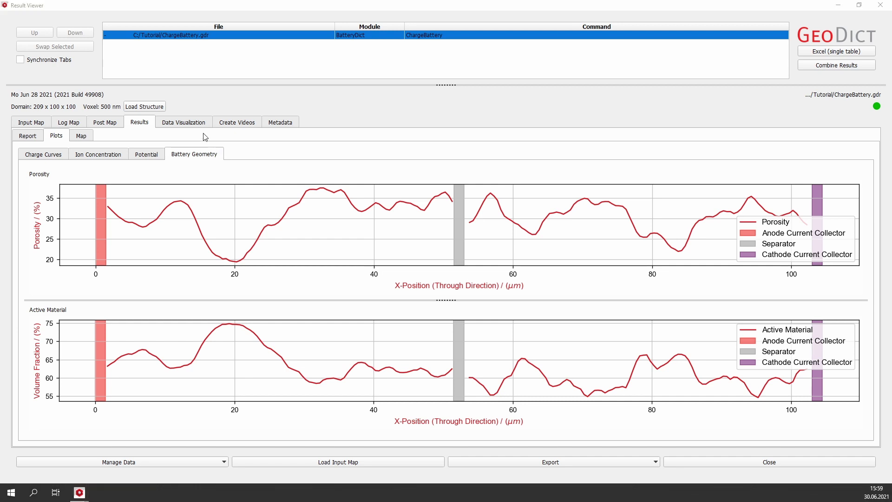
Step: Load the solution file of the Cell SOC 70% time step with only the DiffusionFlux:DiffusionFlux component selected
left_click(200, 123)
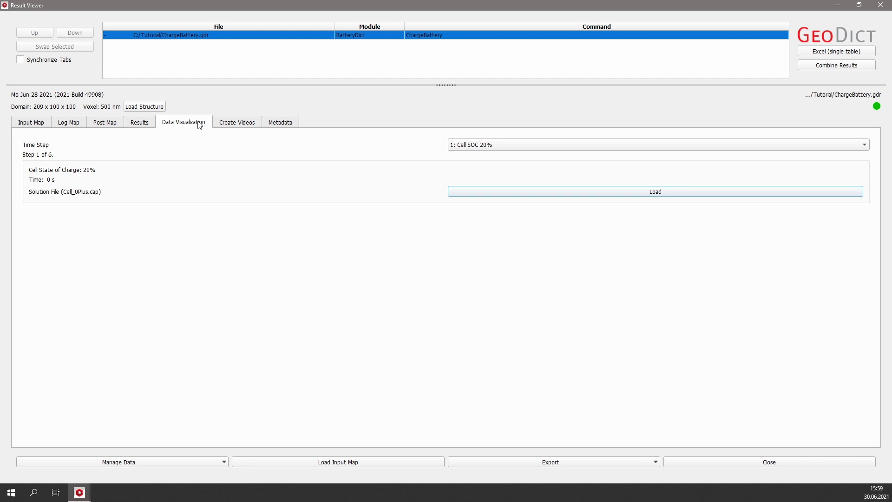
left_click(576, 147)
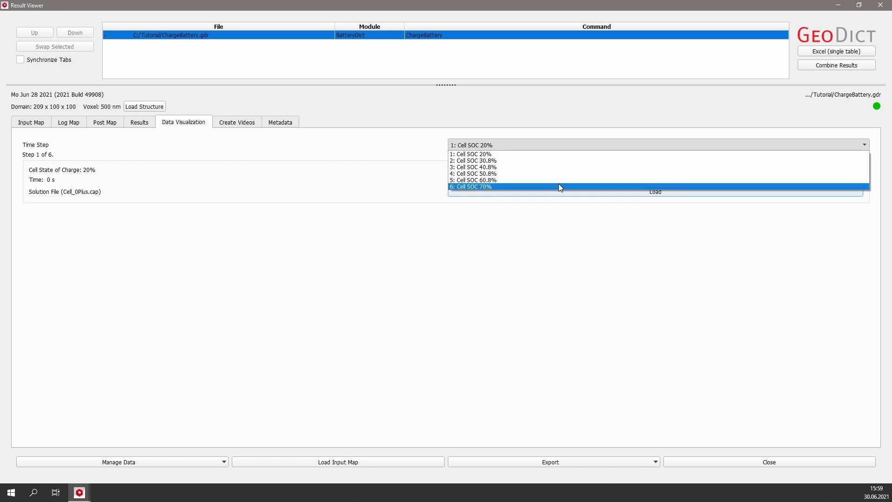
left_click(560, 187)
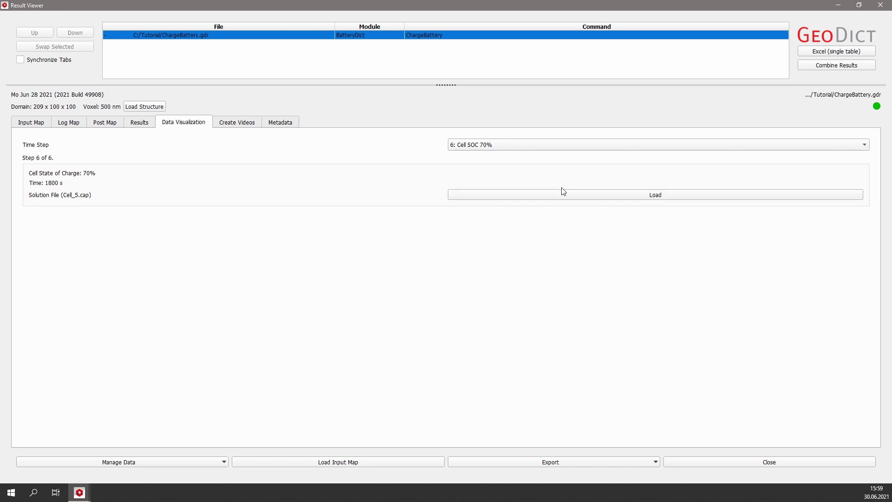
left_click(580, 199)
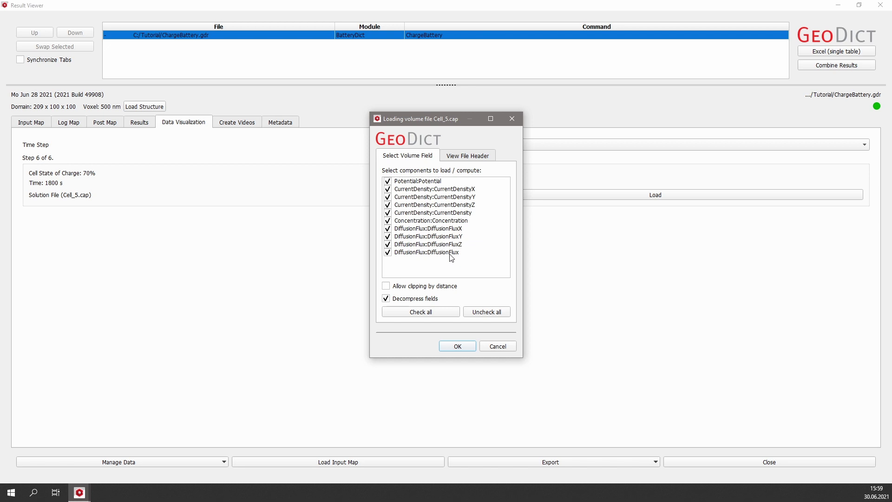
left_click(504, 313)
left_click(387, 252)
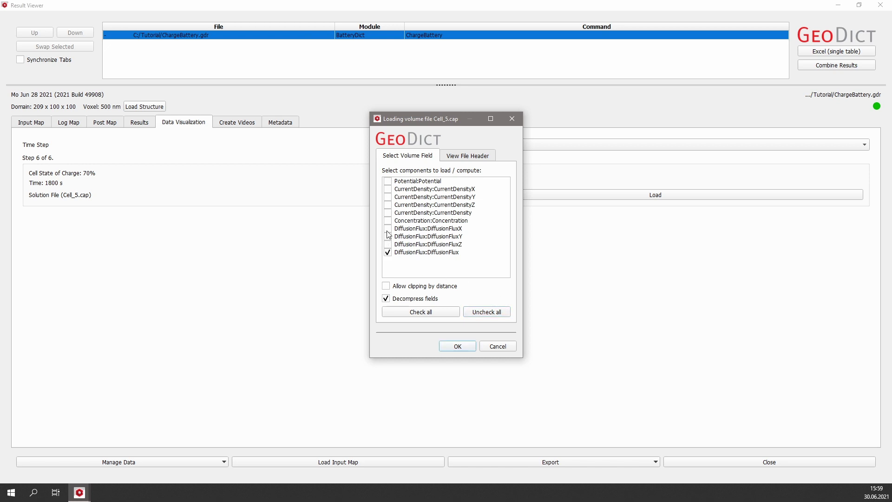
left_click(472, 349)
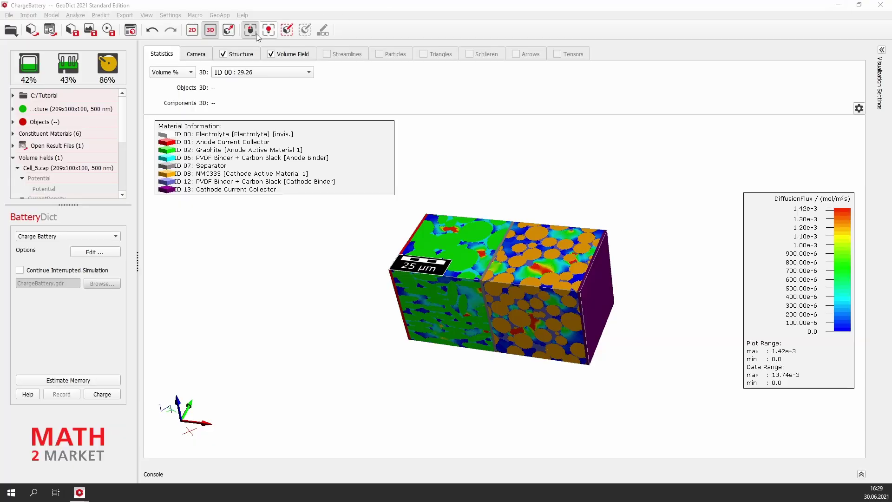
Step: Hide the structure and exclude material IDs 01, 02, 06, 07, 08, 12 and 13 from the DiffusionFlux volume field's visibility
left_click(224, 55)
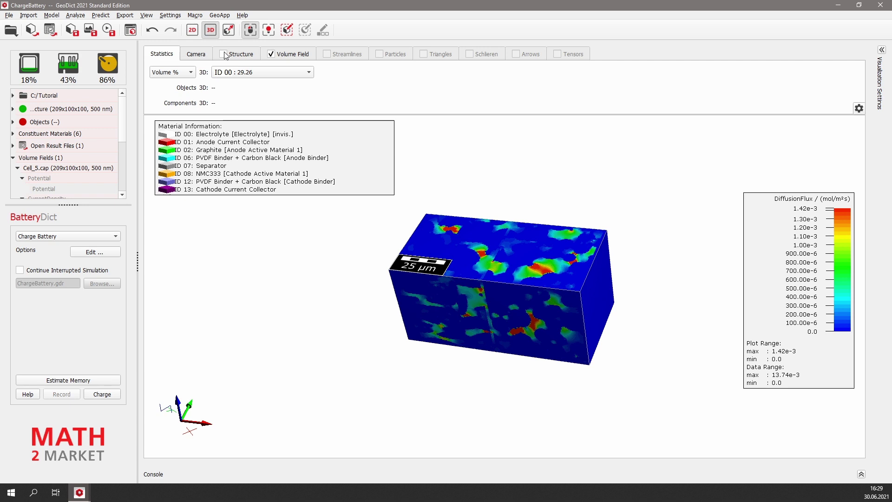
left_click(297, 55)
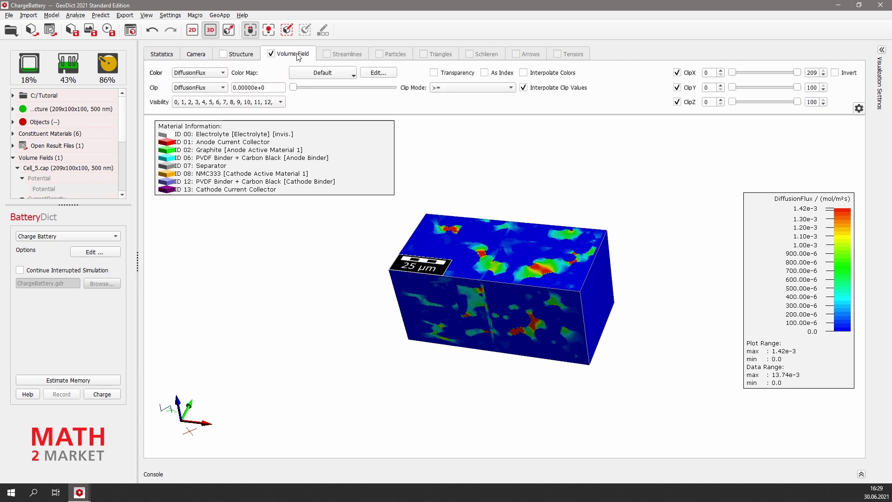
left_click(281, 102)
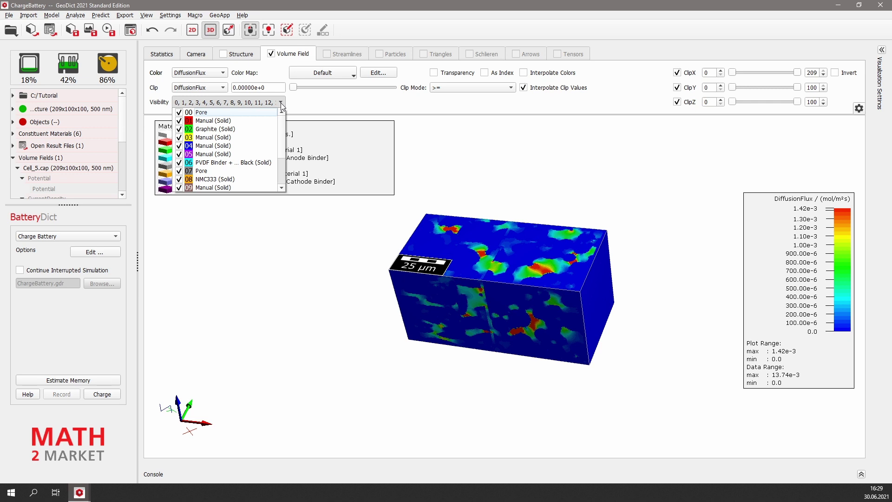
left_click(178, 121)
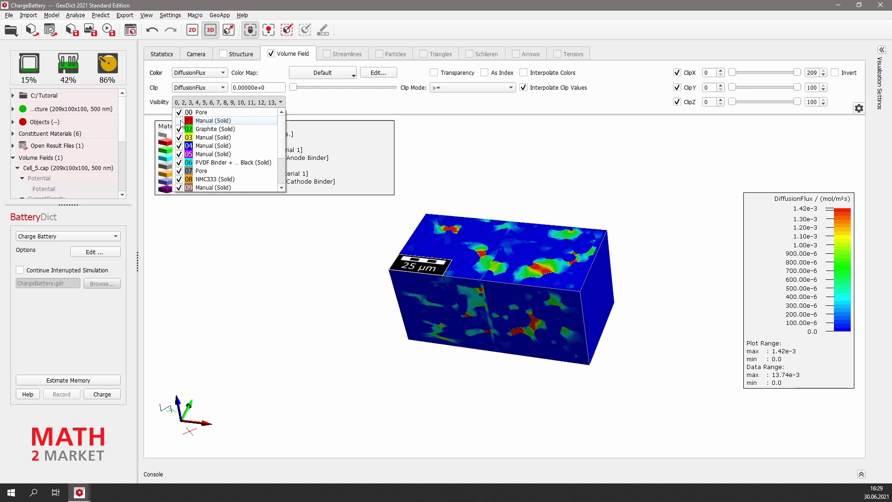
left_click(178, 129)
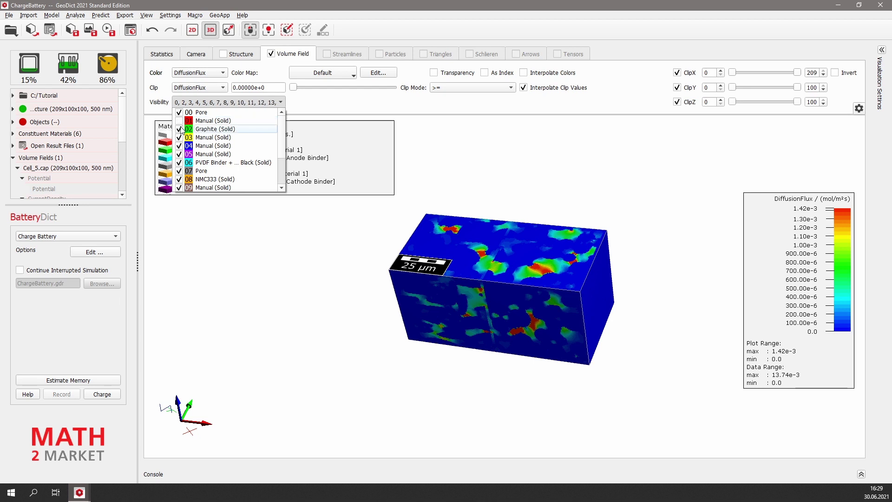
left_click(180, 163)
left_click(180, 171)
left_click(180, 179)
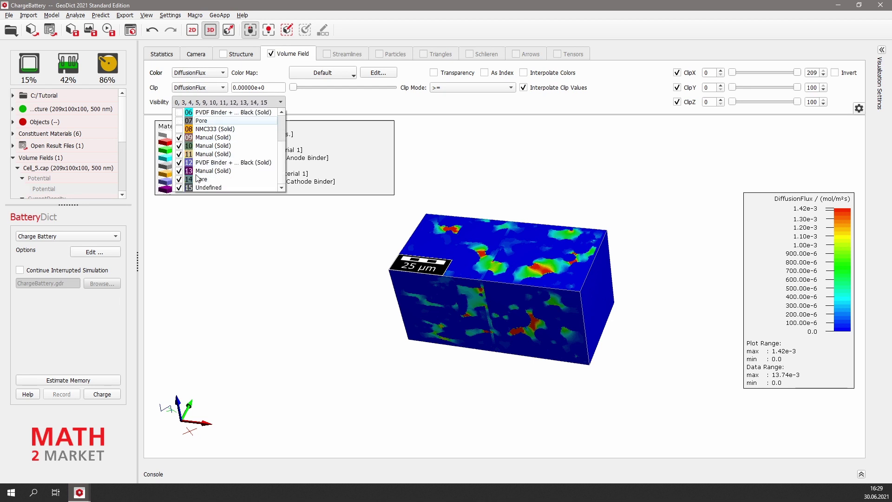
left_click(178, 162)
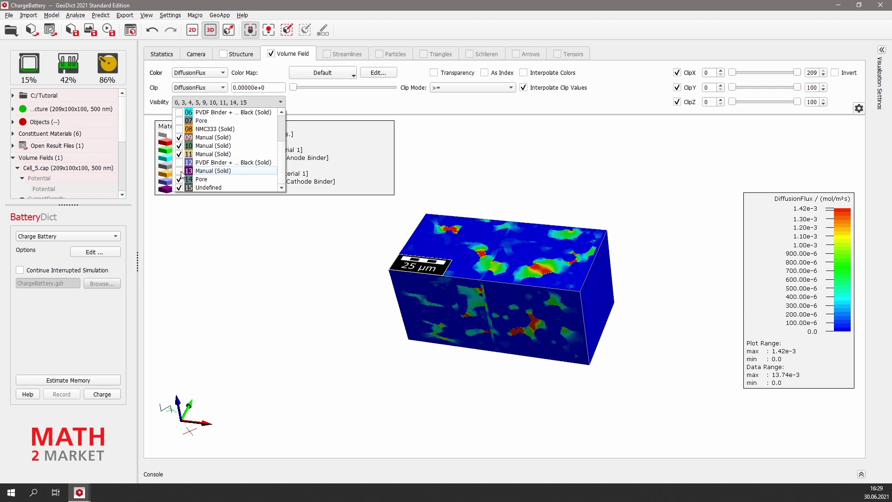
left_click(311, 99)
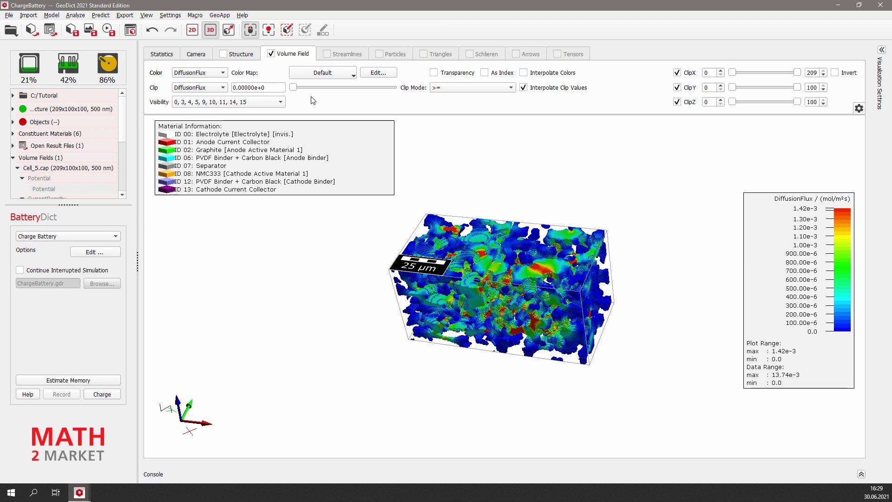
Step: Color the volume field by Concentration, hiding pore ID 00 and showing graphite ID 02 and NMC333 ID 08
left_click(223, 75)
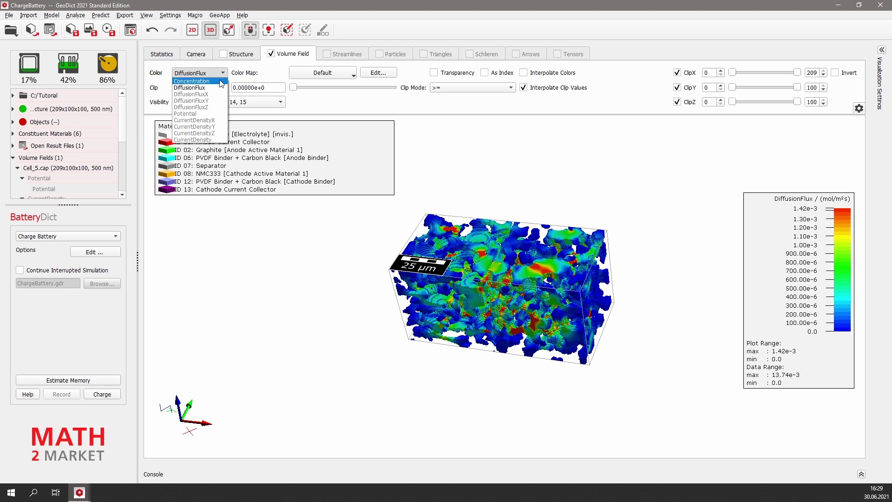
left_click(221, 81)
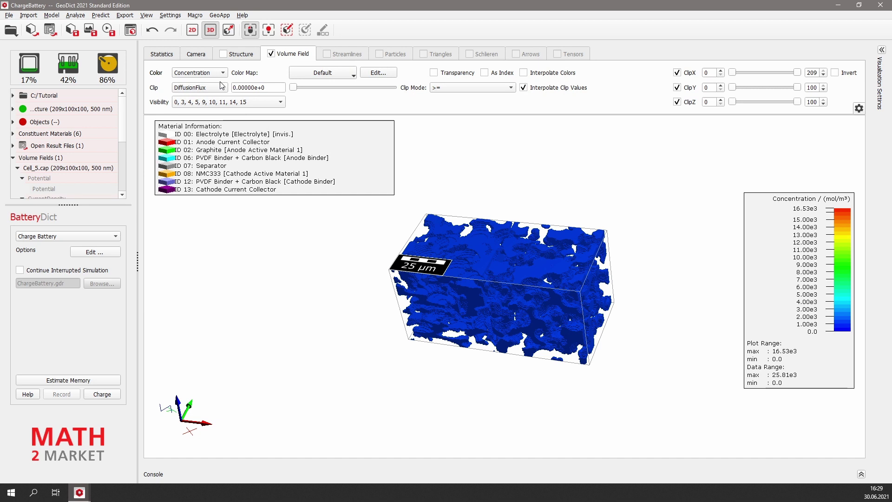
left_click(280, 103)
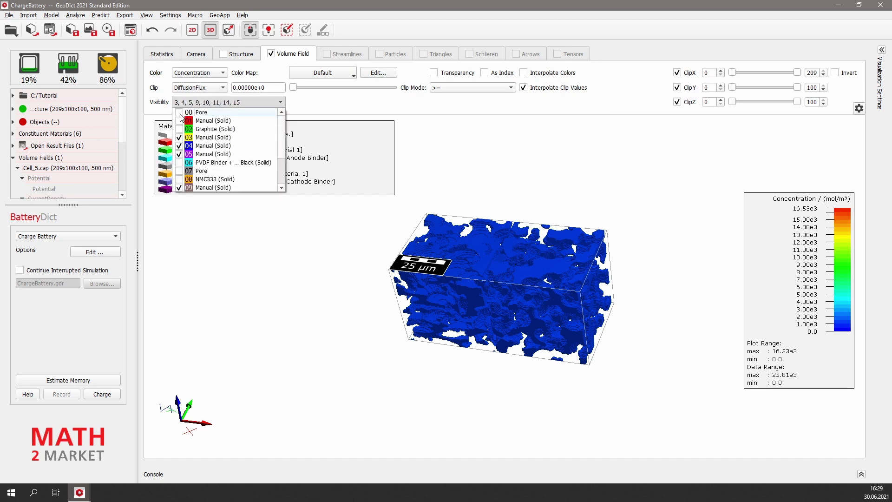
left_click(180, 128)
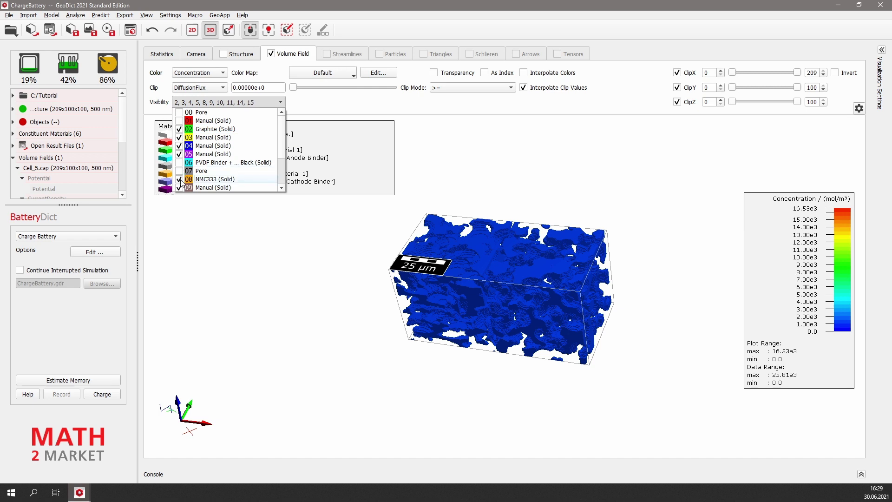
left_click(329, 106)
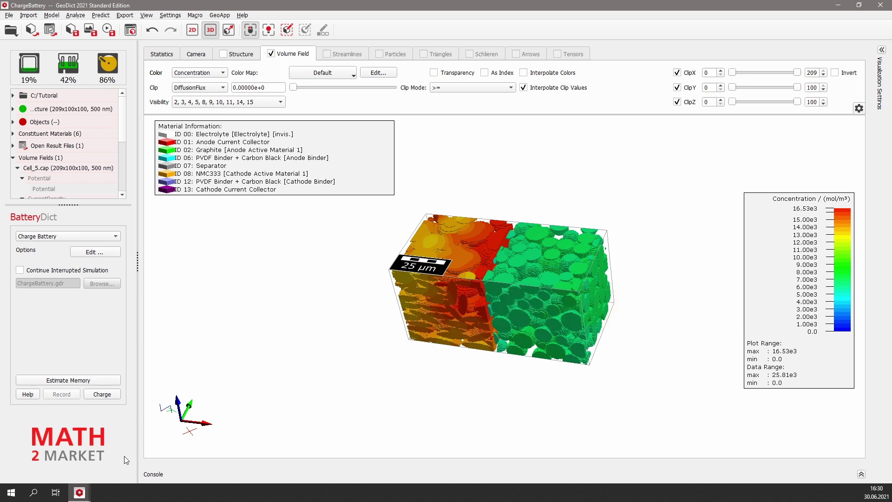
Step: Create the batteryDictVideo of the ion concentration during charging from the ChargeBattery results in the Result Viewer and play it
mouse_move(79, 492)
left_click(144, 463)
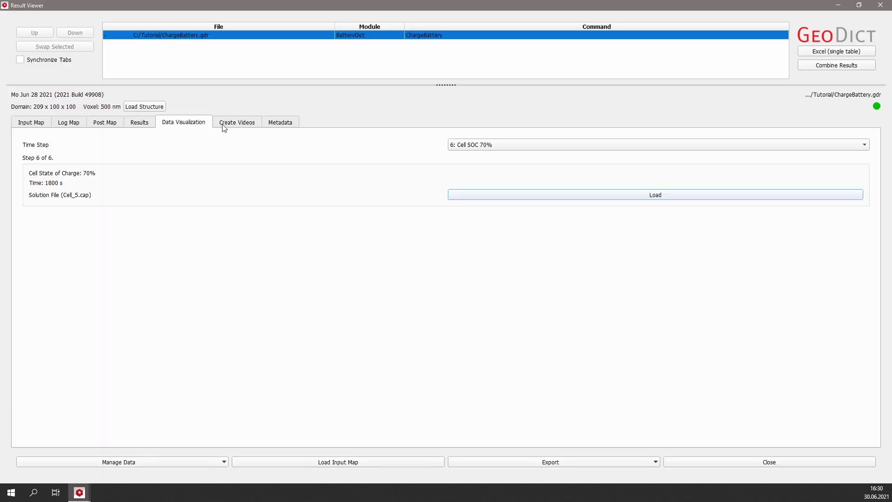
left_click(249, 124)
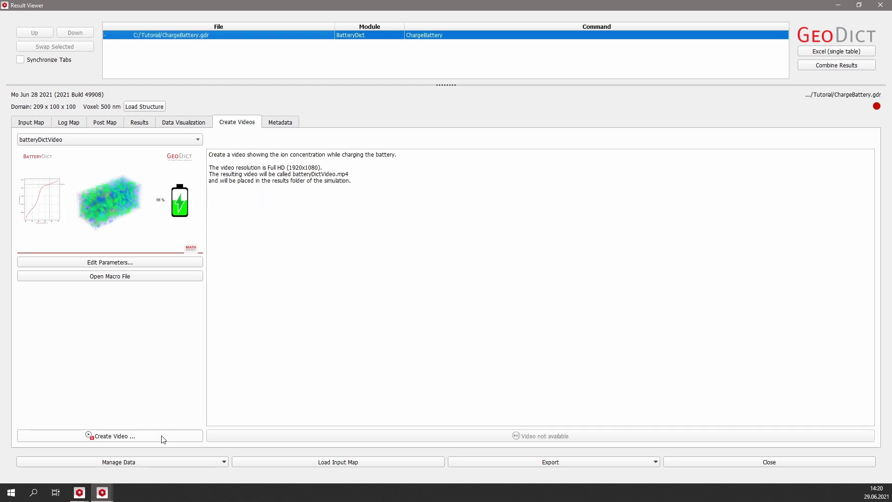
left_click(164, 438)
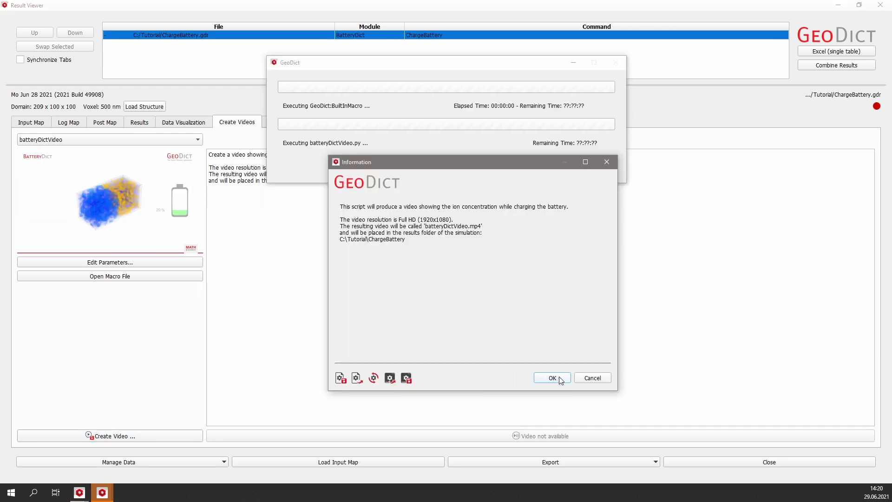
left_click(551, 377)
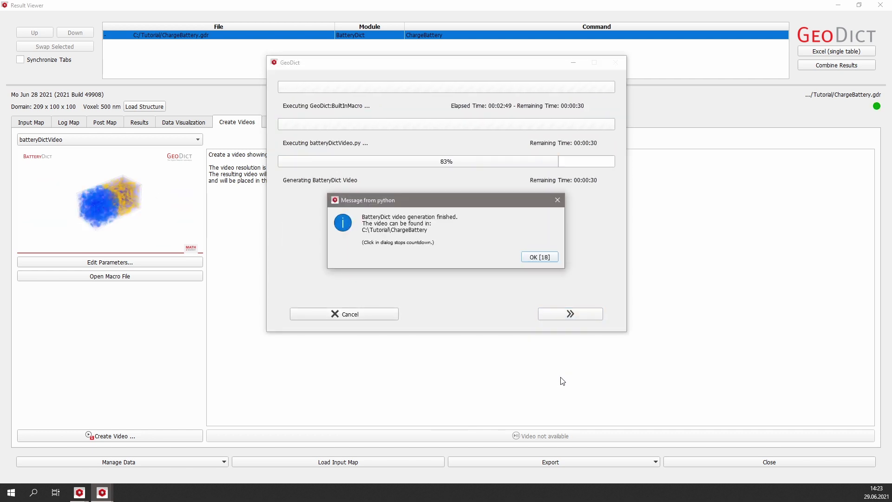
left_click(550, 259)
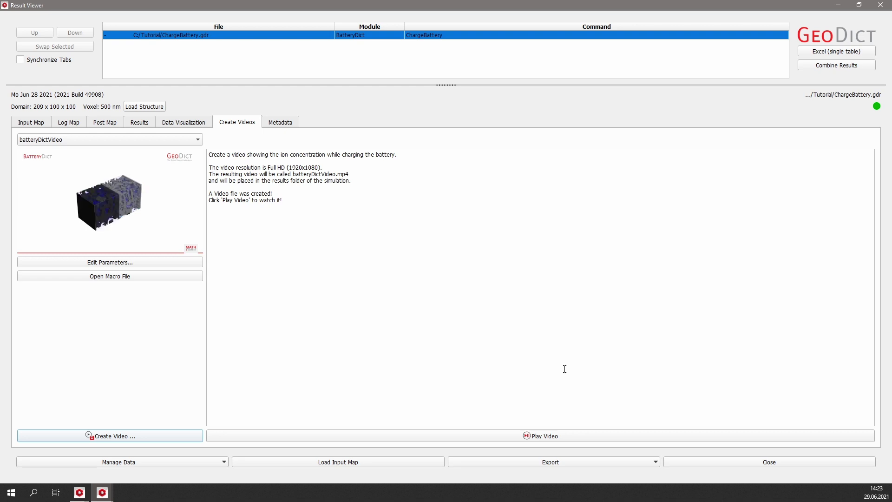
left_click(643, 437)
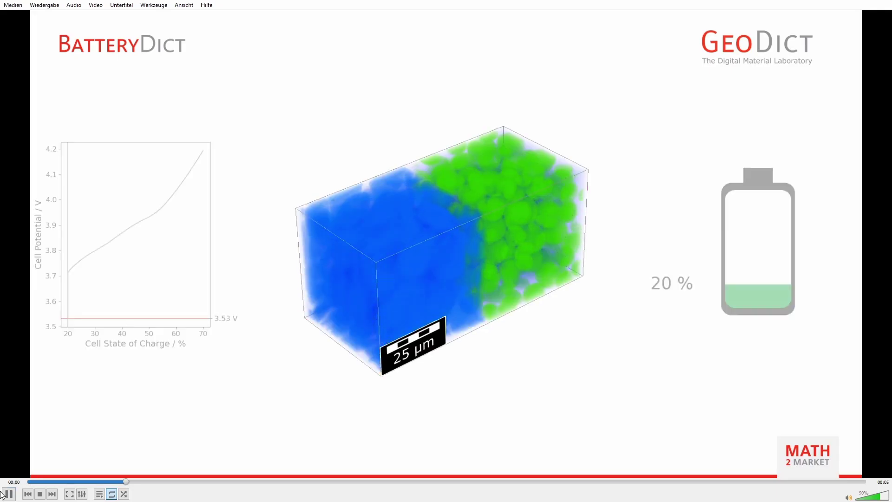